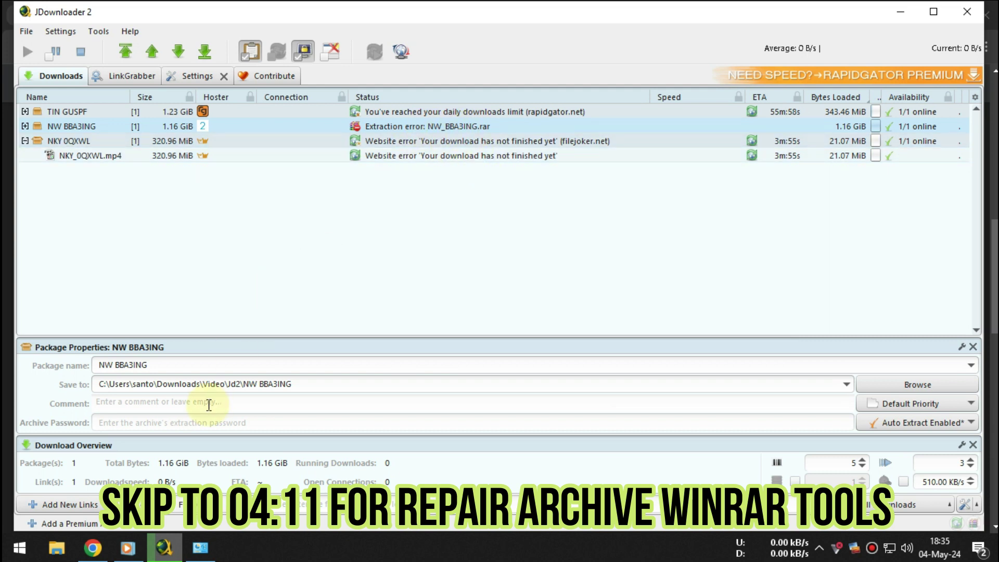
# Check which WinRAR version is installed by finding it in the Windows list of installed programs
pyautogui.click(200, 547)
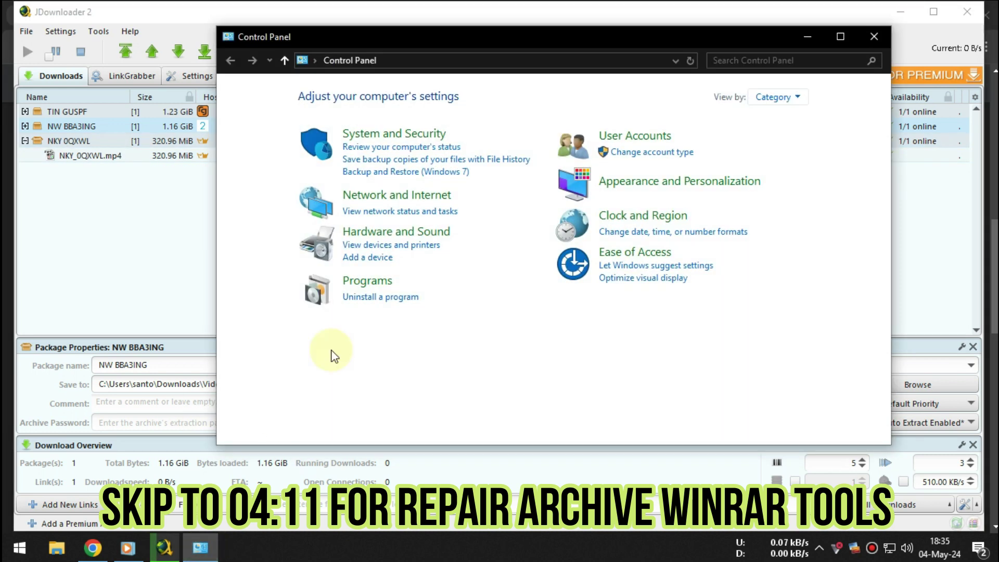
pyautogui.click(370, 298)
pyautogui.scroll(-15, 501, 286)
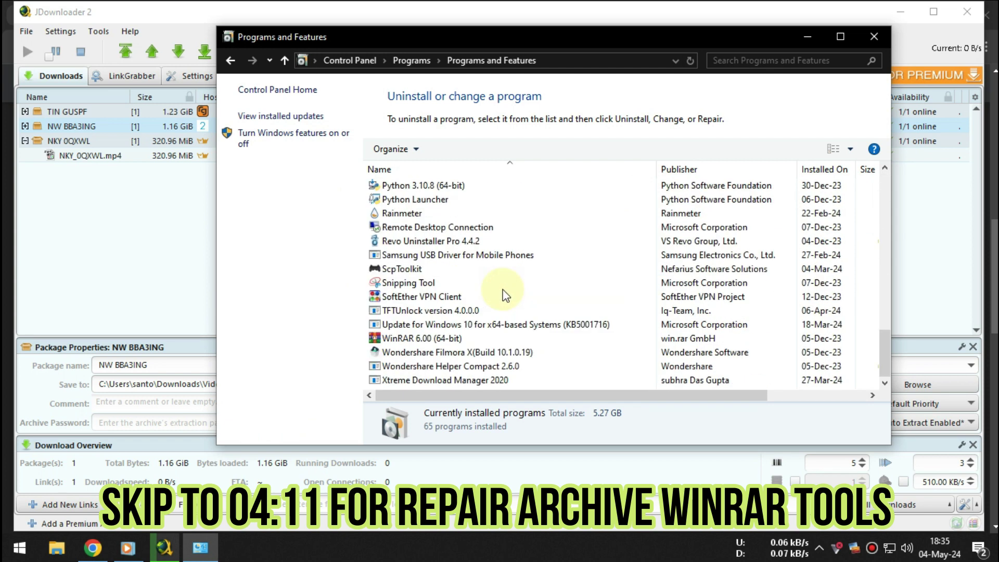
pyautogui.click(415, 344)
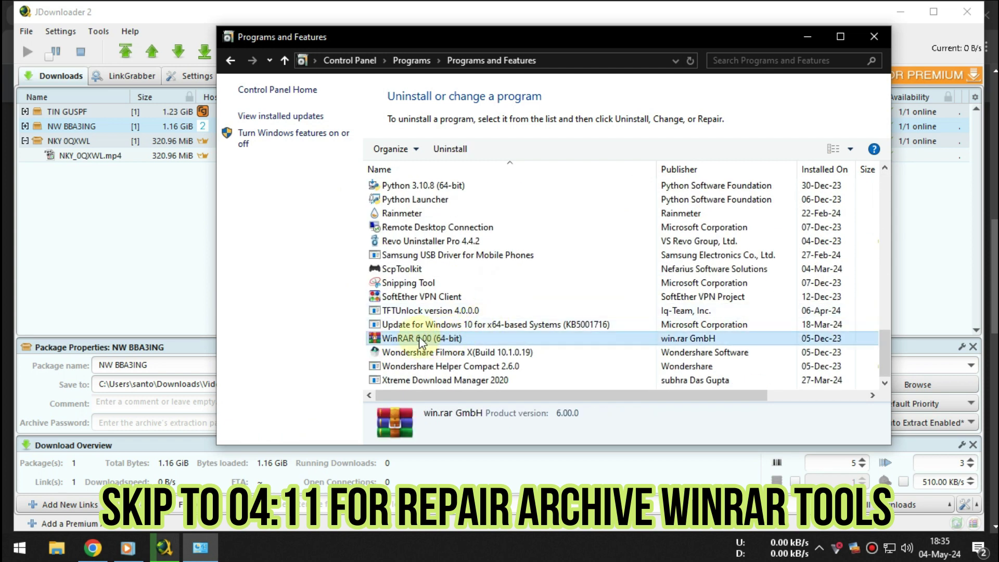
pyautogui.click(807, 35)
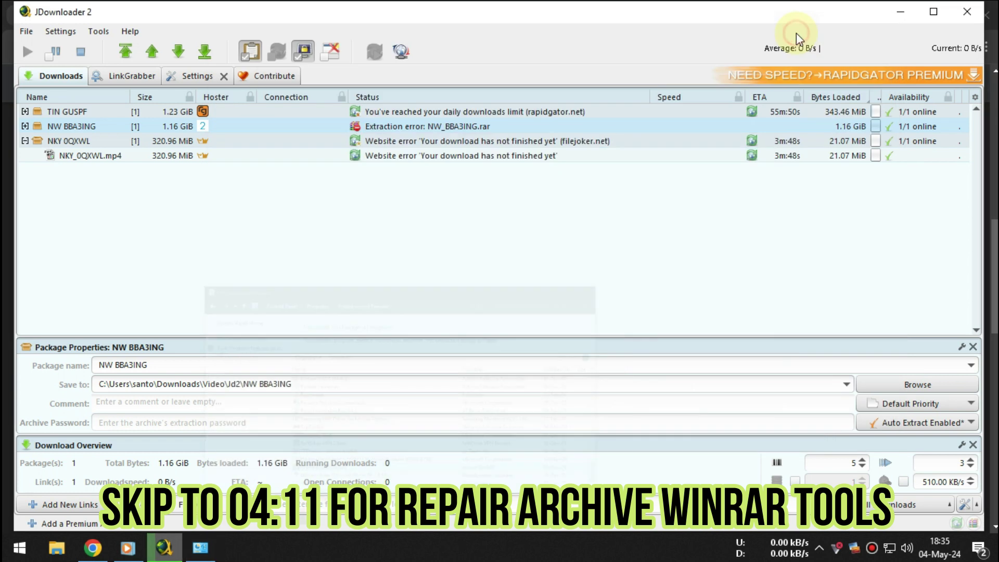
# Enable "Extract to the following folder" in the JDownloader Archive Extractor settings and return to the download list
pyautogui.click(63, 32)
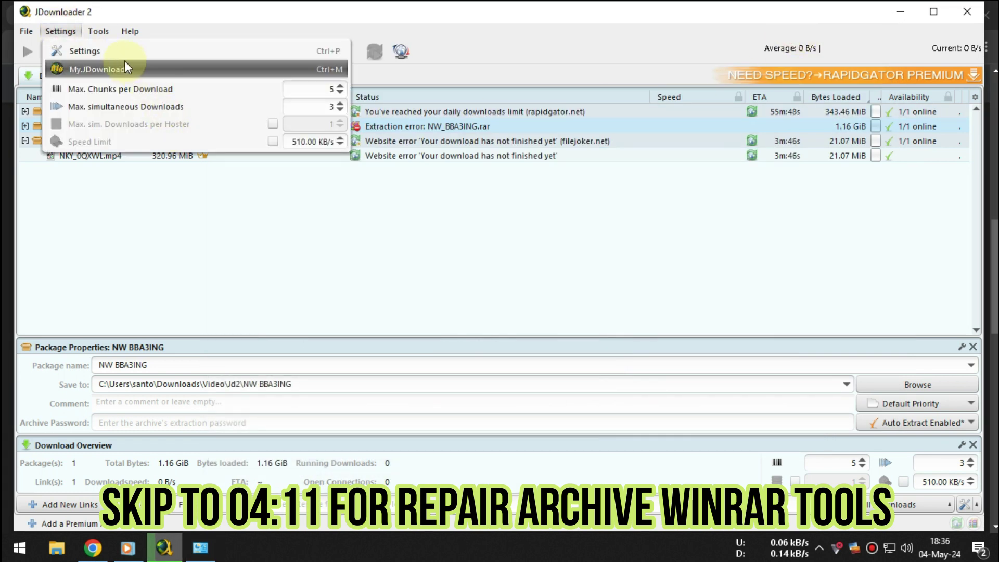
pyautogui.click(99, 48)
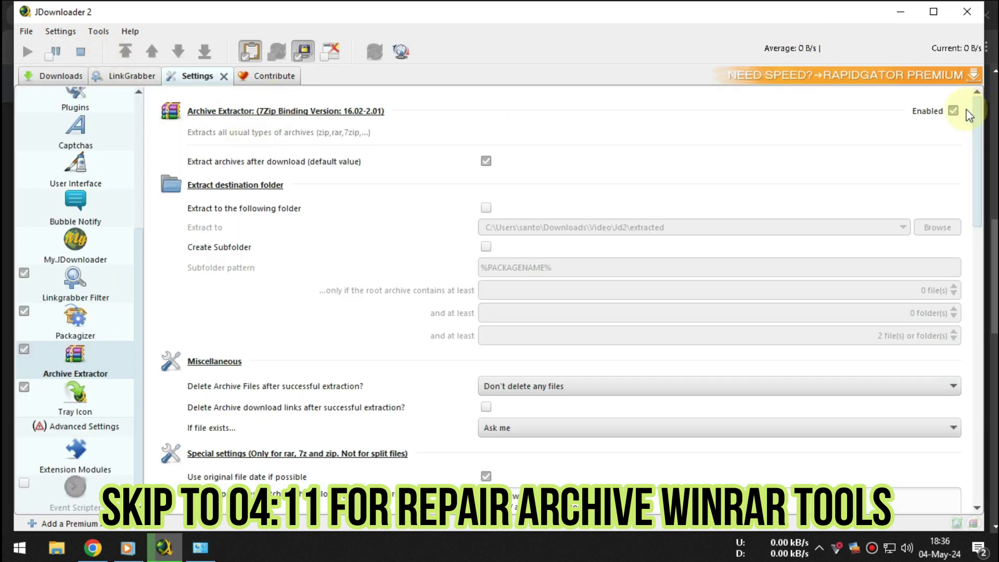
pyautogui.click(486, 211)
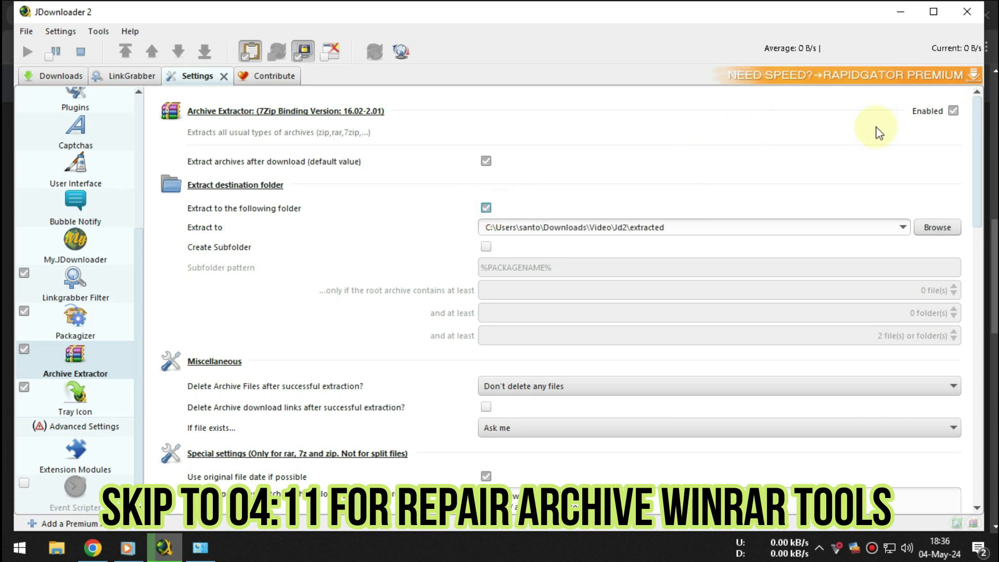
pyautogui.click(54, 75)
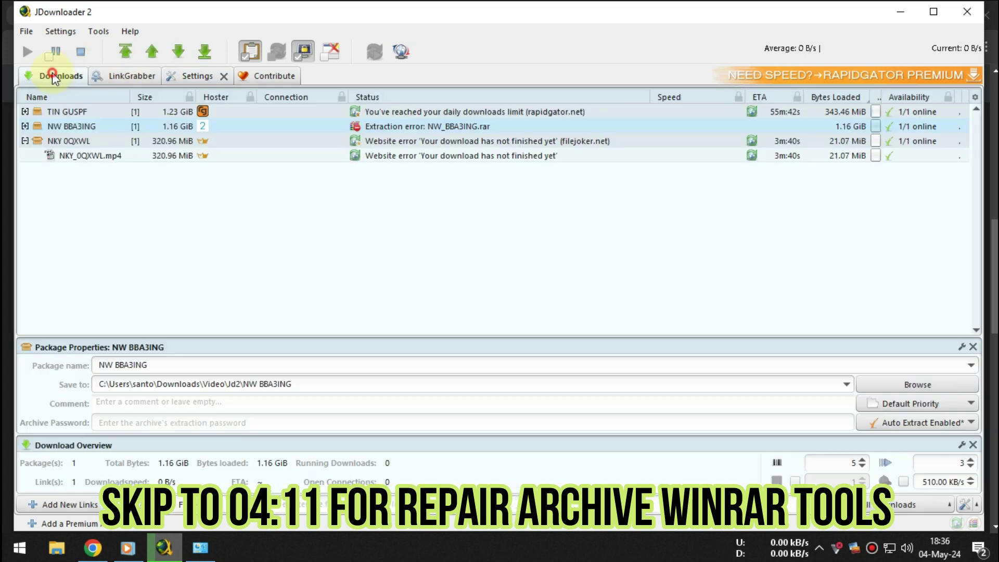
# Try to extract the archive of the NW BBA3ING package again
pyautogui.rightClick(411, 127)
pyautogui.moveTo(547, 269)
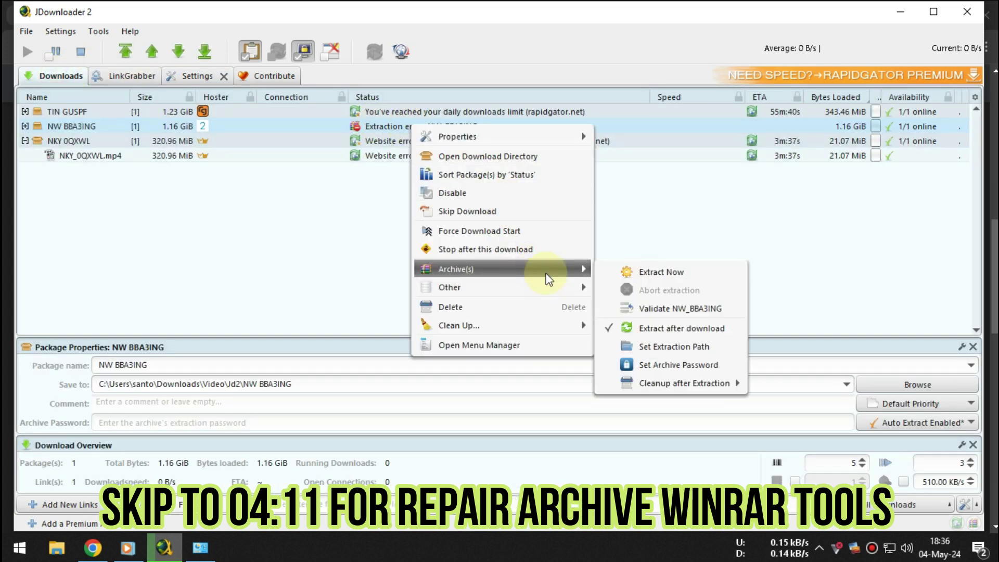
pyautogui.click(660, 272)
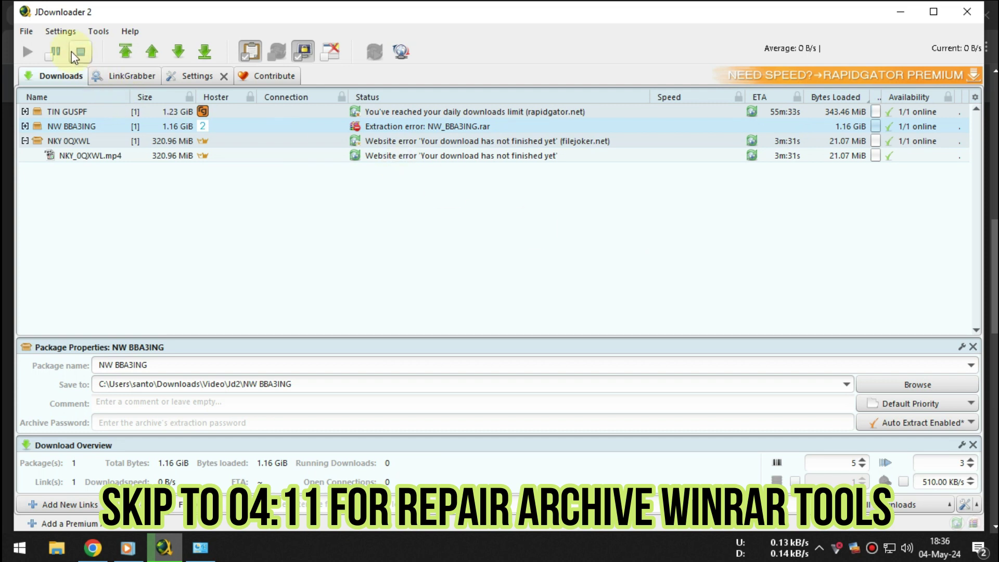
# Disable the Archive Extractor module in the JDownloader settings and return to the download list
pyautogui.click(60, 32)
pyautogui.click(66, 43)
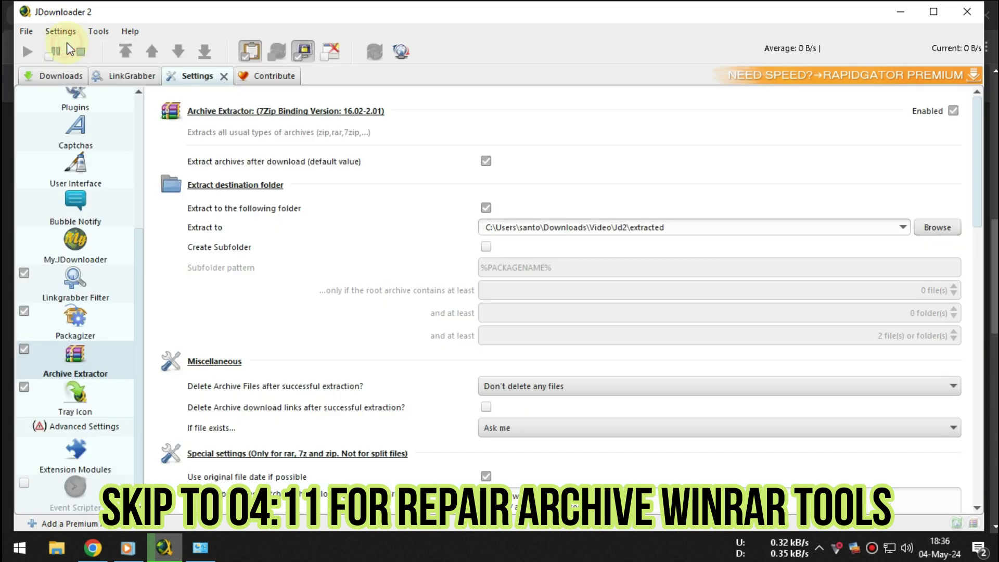
pyautogui.click(953, 111)
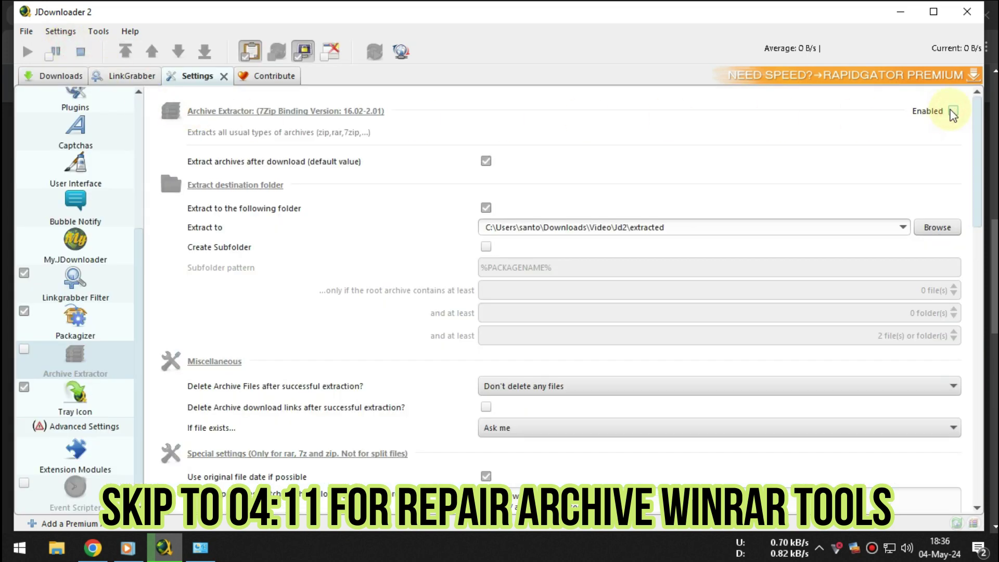
pyautogui.click(62, 75)
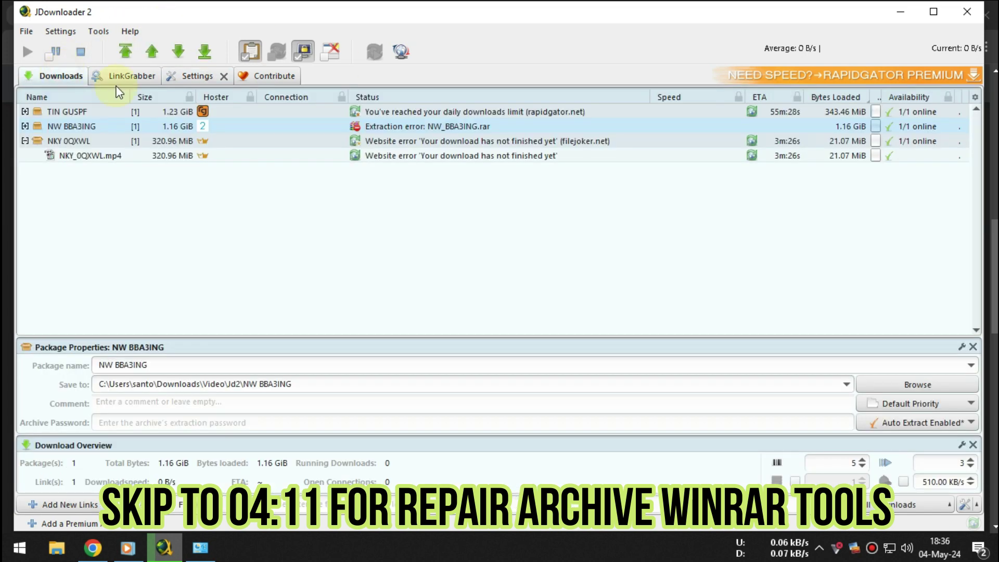
# Open the NW BBA3ING download directory and try to open NW_BBA3ING.mp4 from inside the NW_BBA3ING.rar archive in WinRAR
pyautogui.rightClick(392, 127)
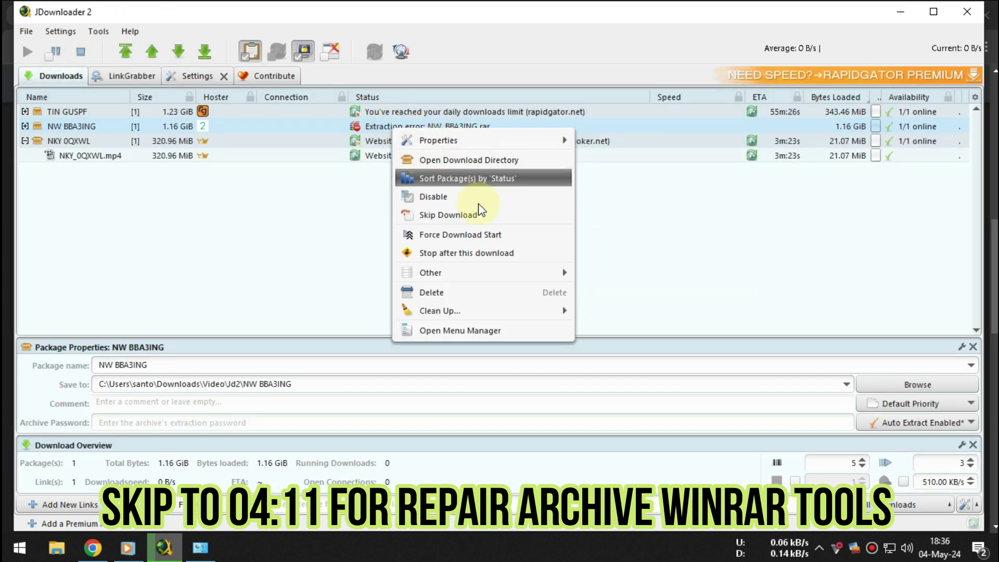
pyautogui.moveTo(495, 275)
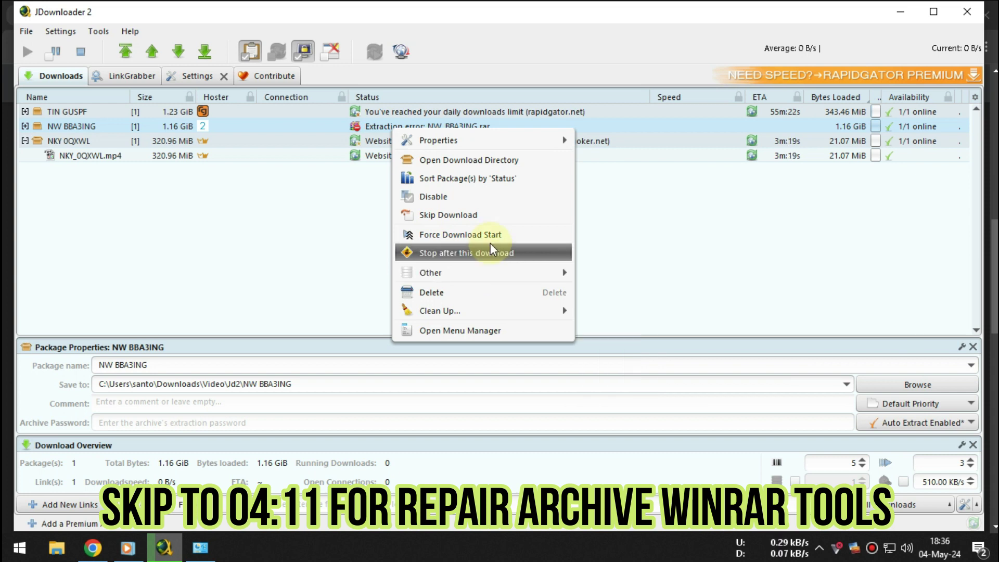
pyautogui.click(491, 159)
pyautogui.doubleClick(197, 91)
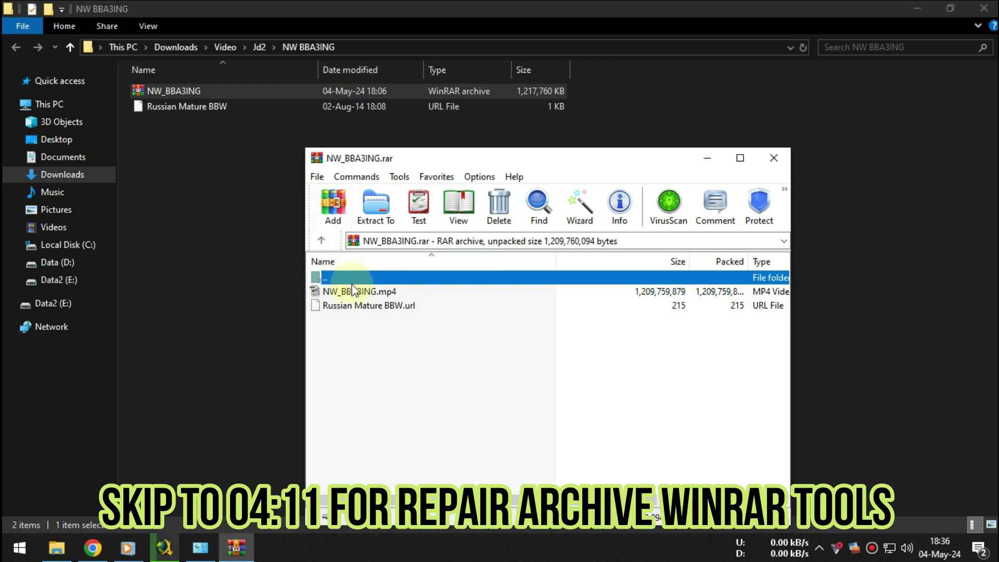
pyautogui.doubleClick(354, 293)
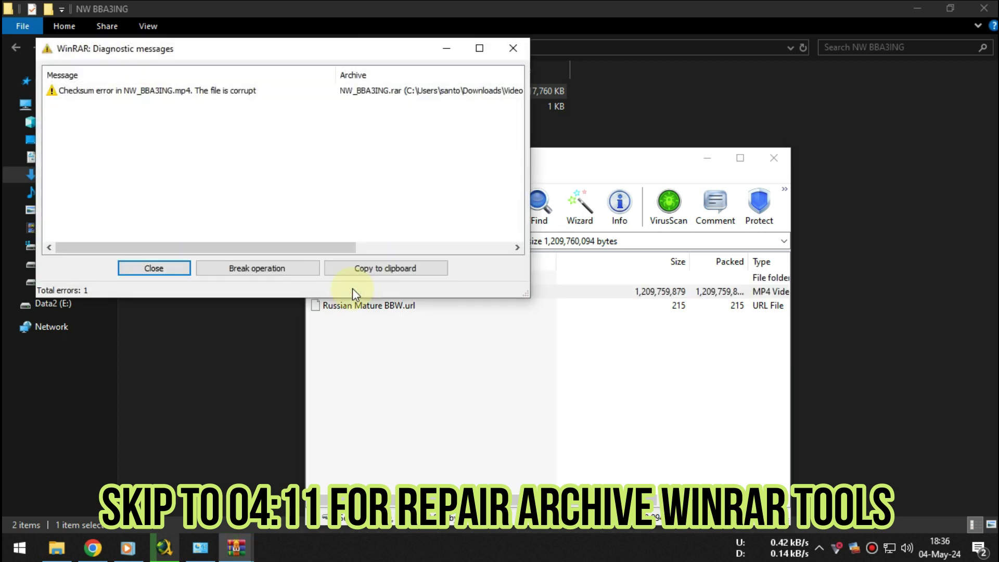
pyautogui.click(172, 266)
pyautogui.click(765, 164)
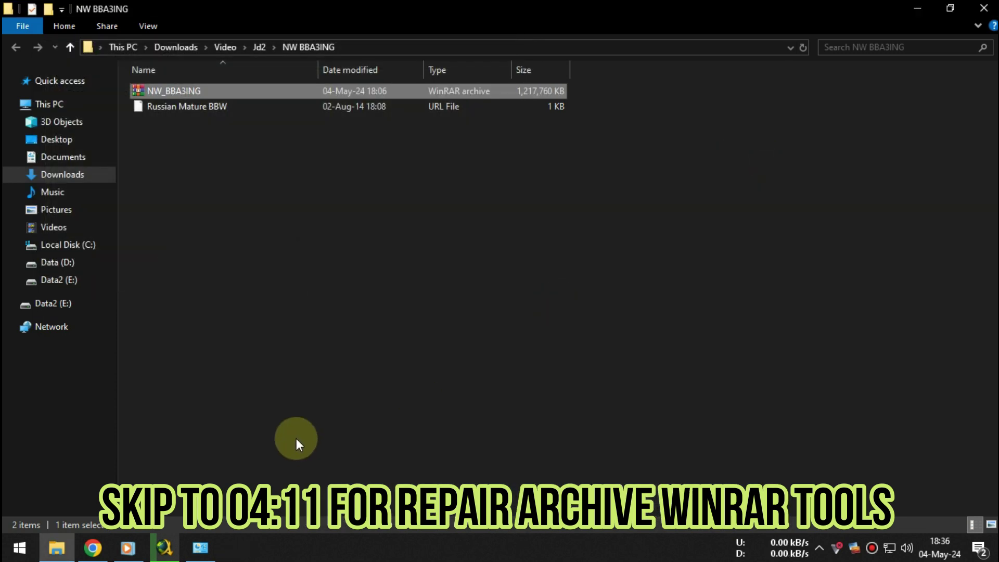
# Switch to Chrome and download the WinRAR 5.00 (64-bit) installer winrar-x64-500.exe from FileHorse with the download manager
pyautogui.click(93, 548)
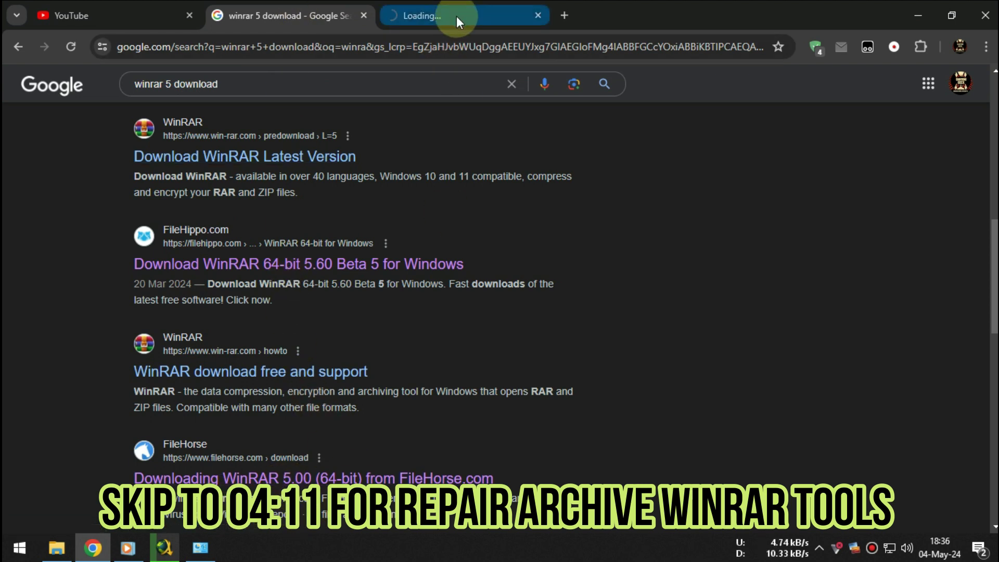
pyautogui.click(457, 17)
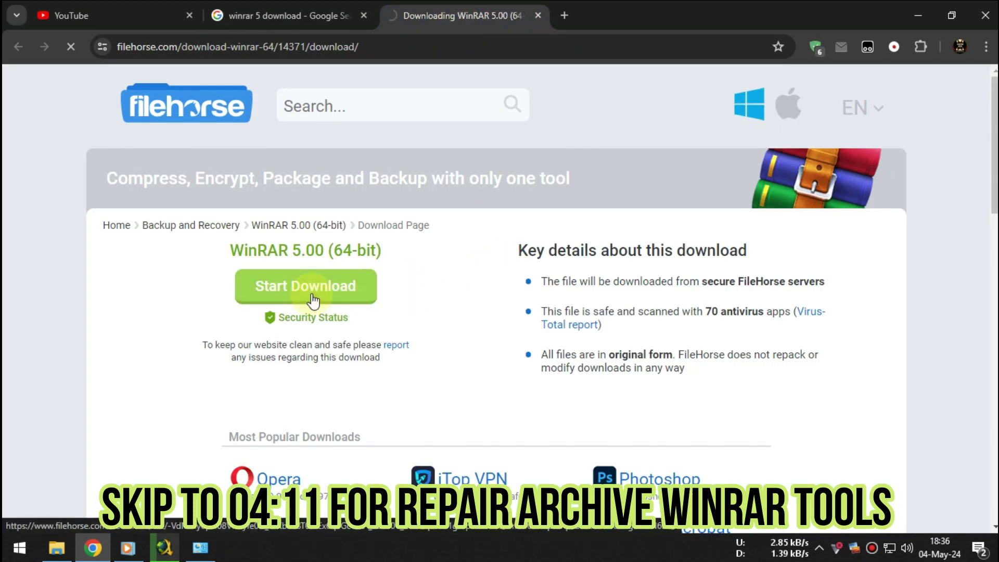
pyautogui.click(311, 294)
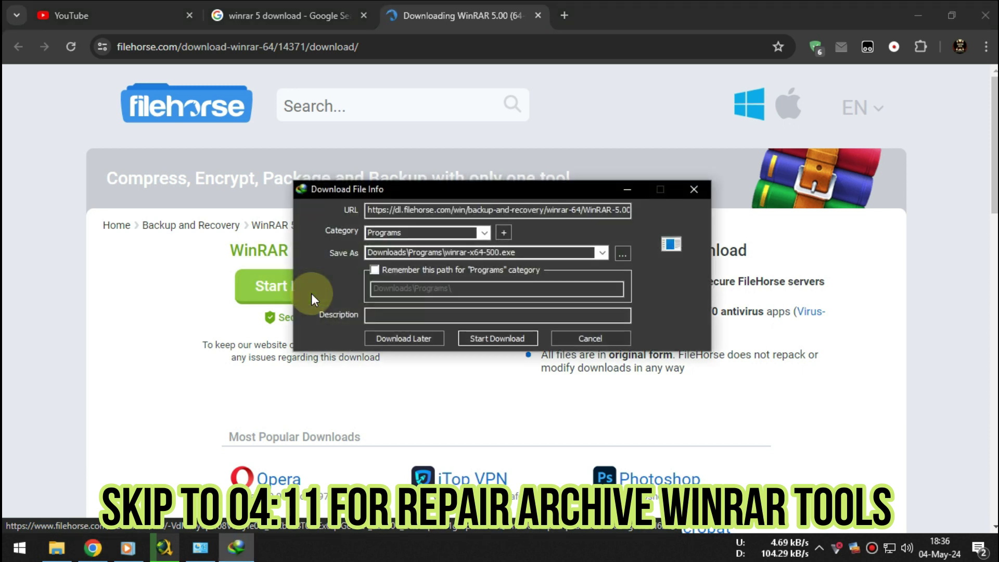
pyautogui.click(521, 337)
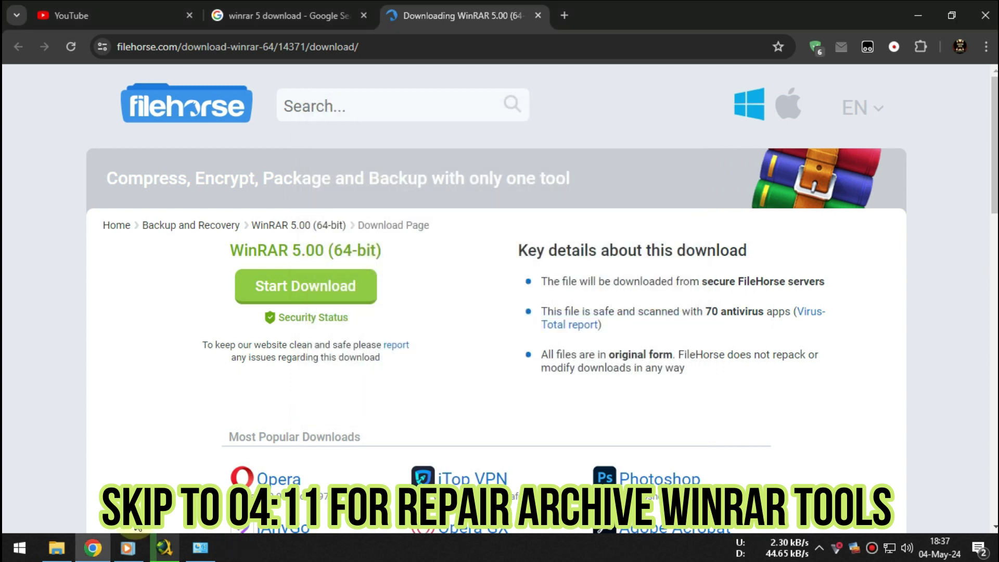
# Open Internet Download Manager to check the winrar-x64-500.exe download
pyautogui.click(201, 546)
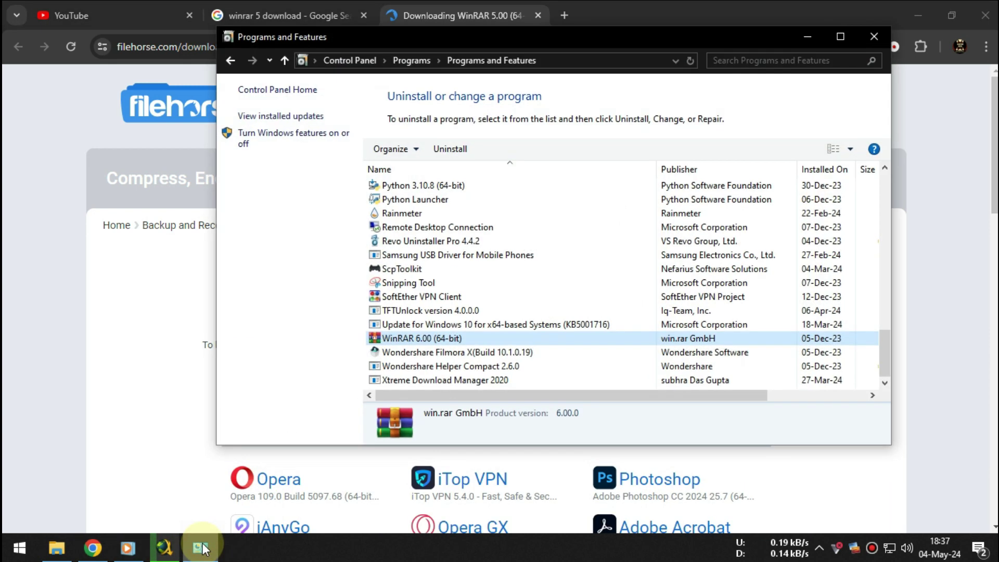
pyautogui.click(819, 547)
pyautogui.click(801, 491)
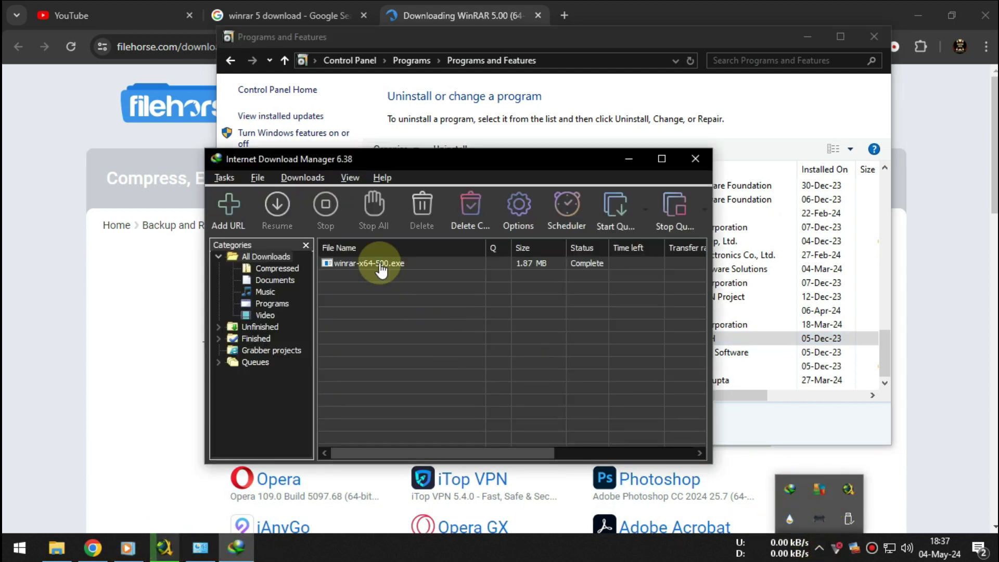
# Uninstall WinRAR 6.00 (64-bit) in Programs and Features, acknowledge the reboot notice and minimize the window
pyautogui.click(201, 547)
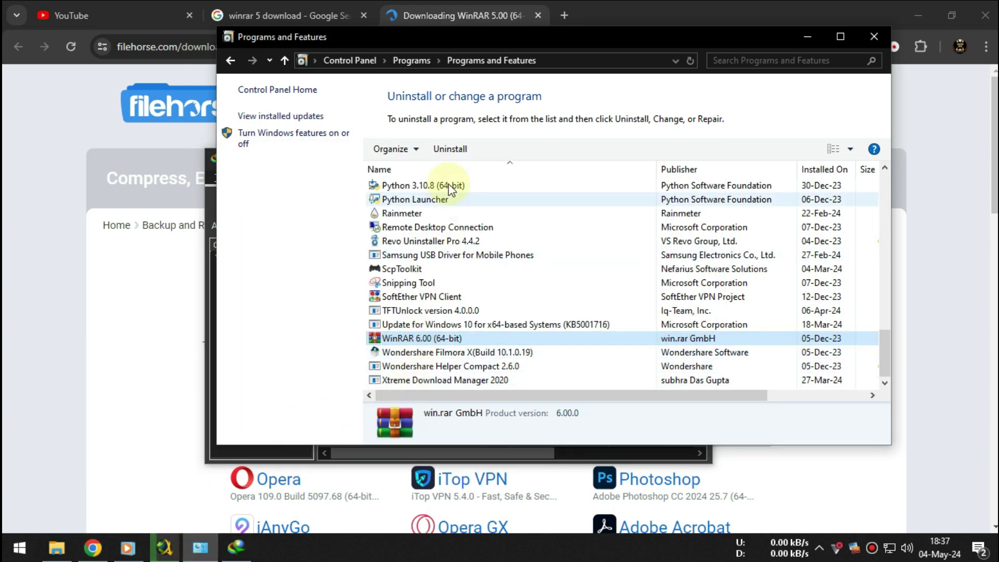
pyautogui.click(451, 150)
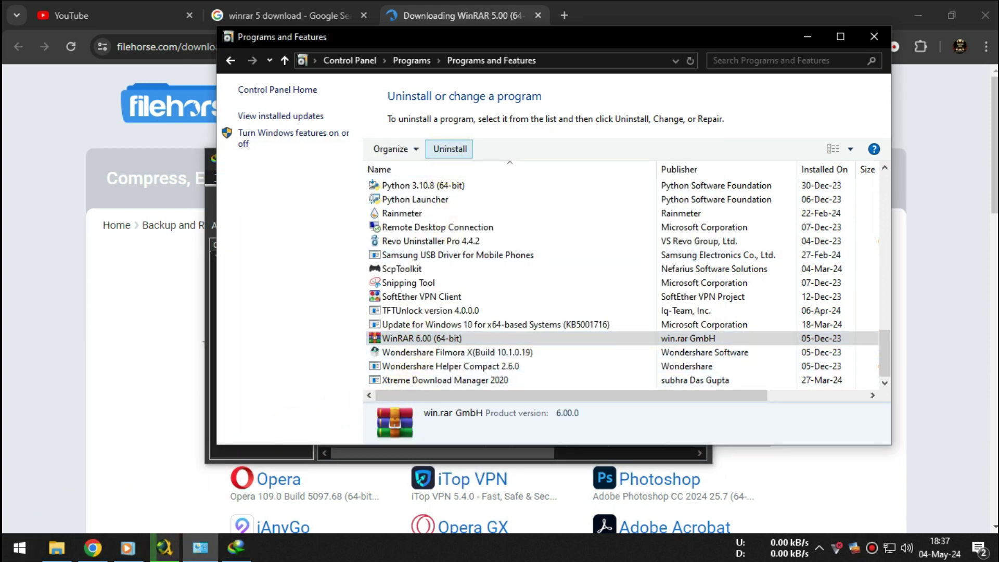
pyautogui.click(501, 323)
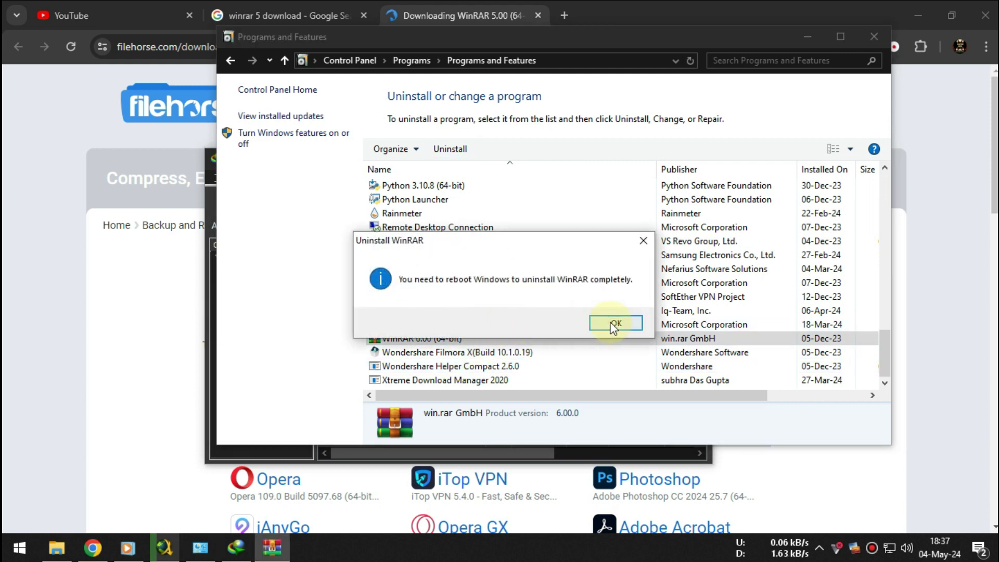
pyautogui.click(615, 324)
pyautogui.click(816, 39)
# Run the downloaded winrar-x64-500.exe from Internet Download Manager and start installing WinRAR 5.00
pyautogui.doubleClick(383, 267)
pyautogui.click(493, 450)
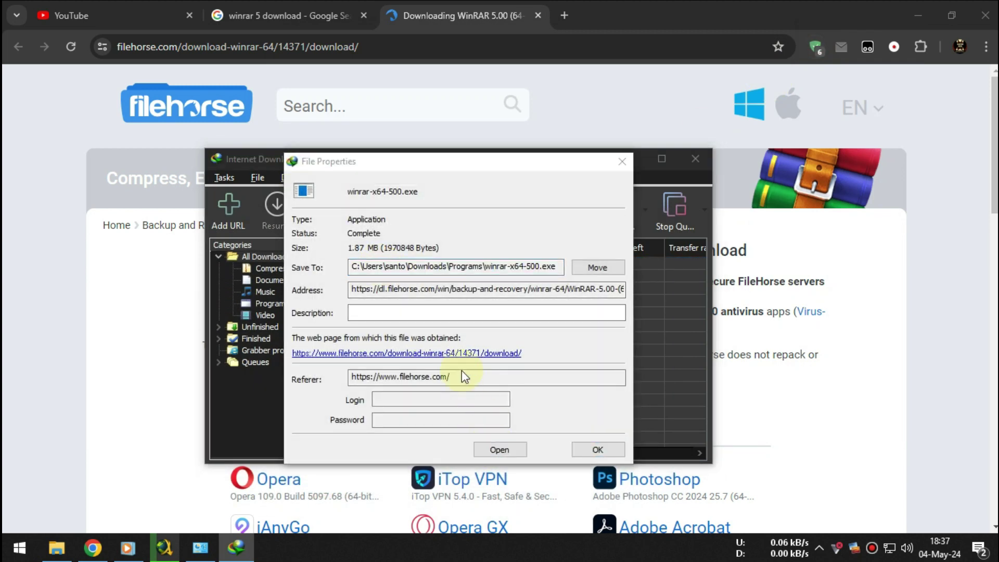
pyautogui.click(468, 417)
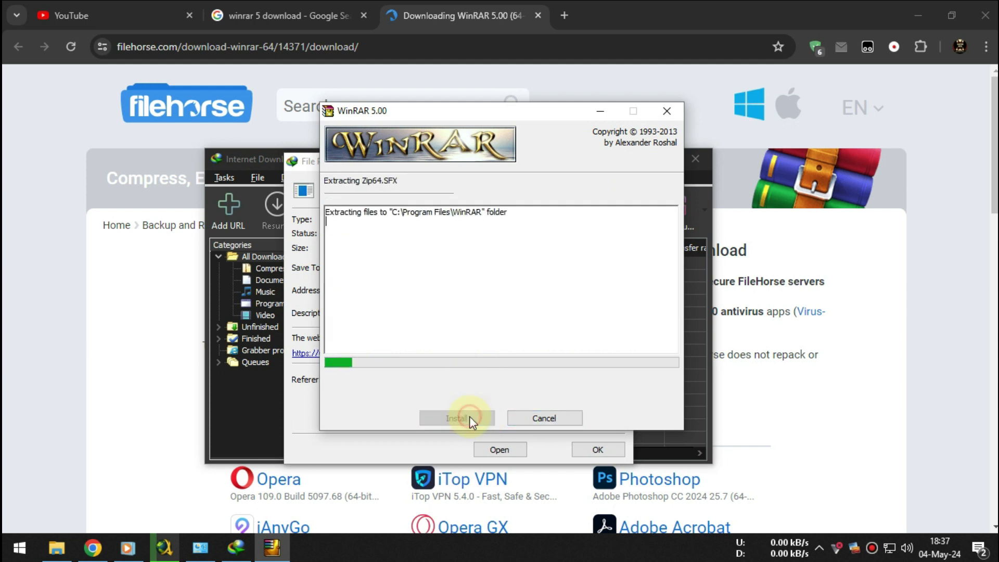
# Associate WinRAR with all listed archive types and finish the setup
pyautogui.click(437, 274)
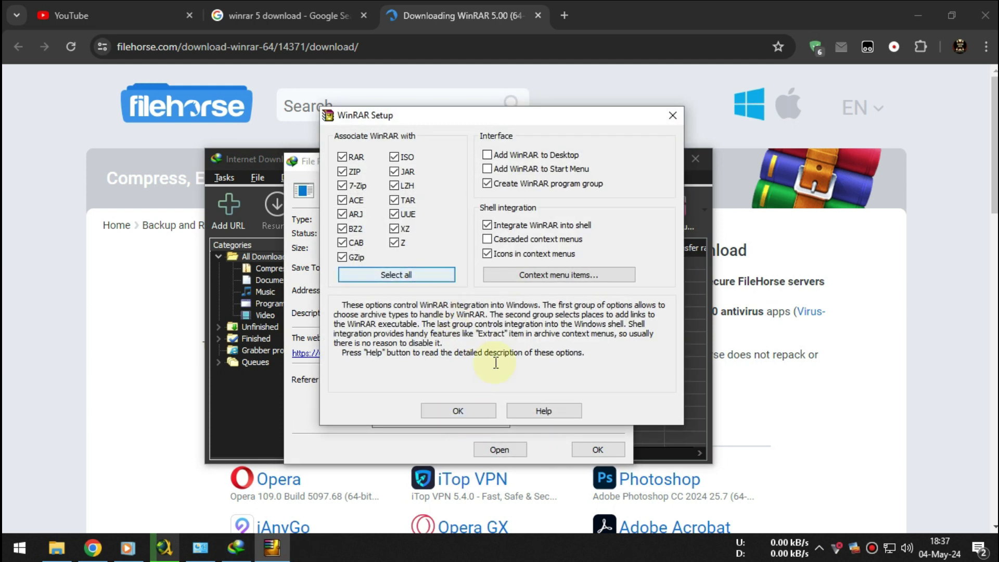
pyautogui.click(458, 410)
pyautogui.click(504, 413)
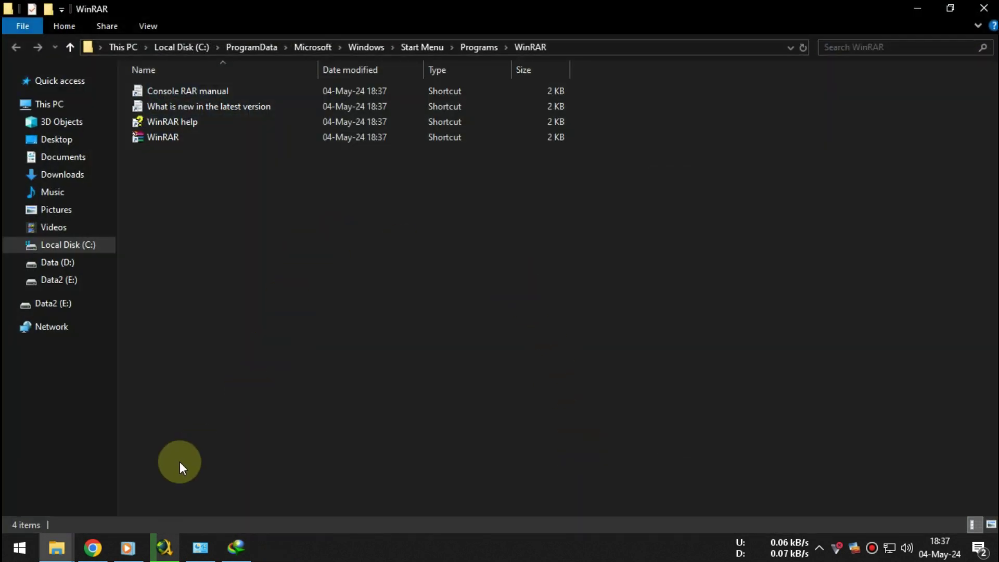
# Reopen the list of installed programs from Control Panel, check the installed WinRAR version, and put the windows away
pyautogui.click(200, 546)
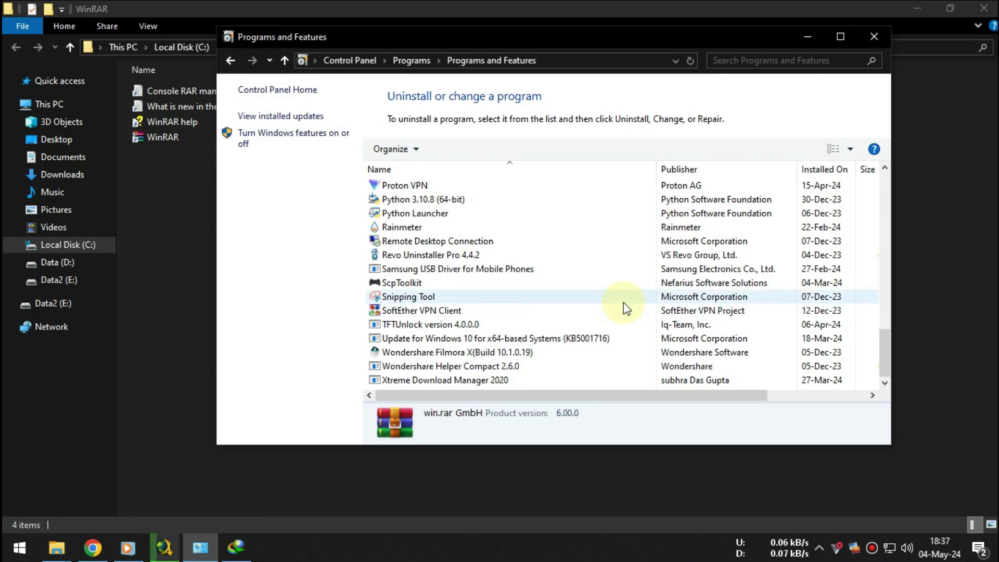
pyautogui.click(874, 36)
pyautogui.click(19, 547)
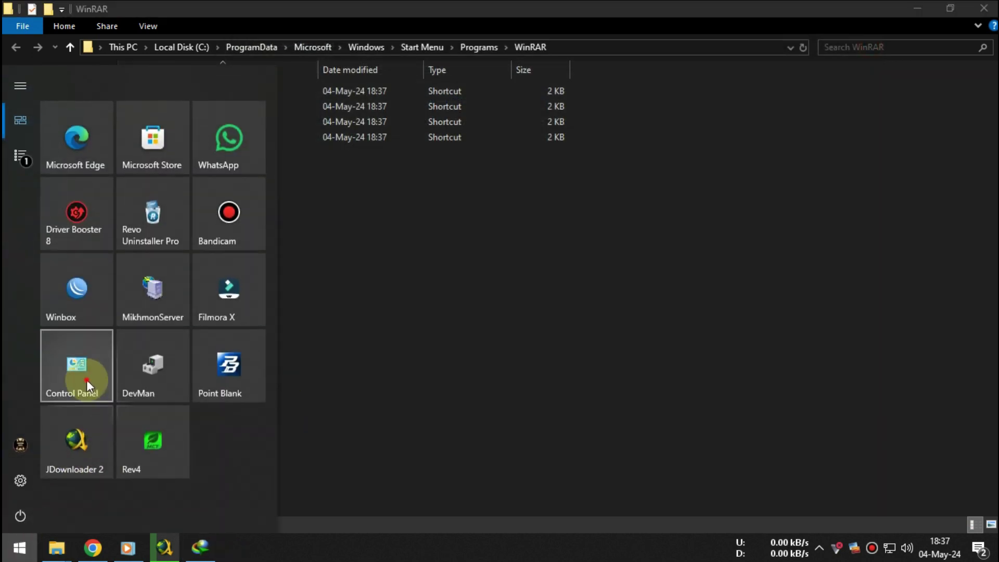
pyautogui.click(82, 379)
pyautogui.click(365, 297)
pyautogui.scroll(-15, 528, 333)
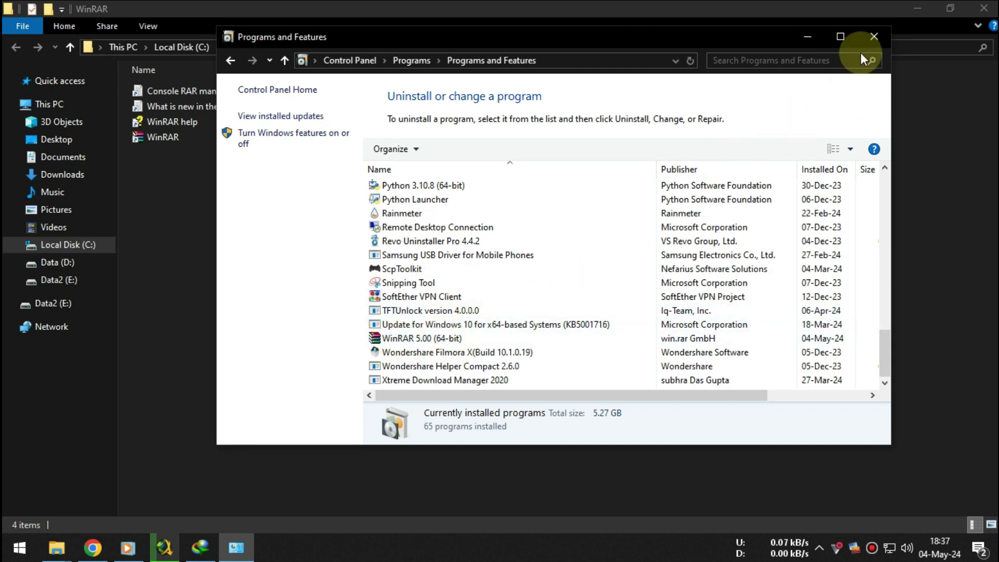
pyautogui.click(875, 36)
pyautogui.click(919, 8)
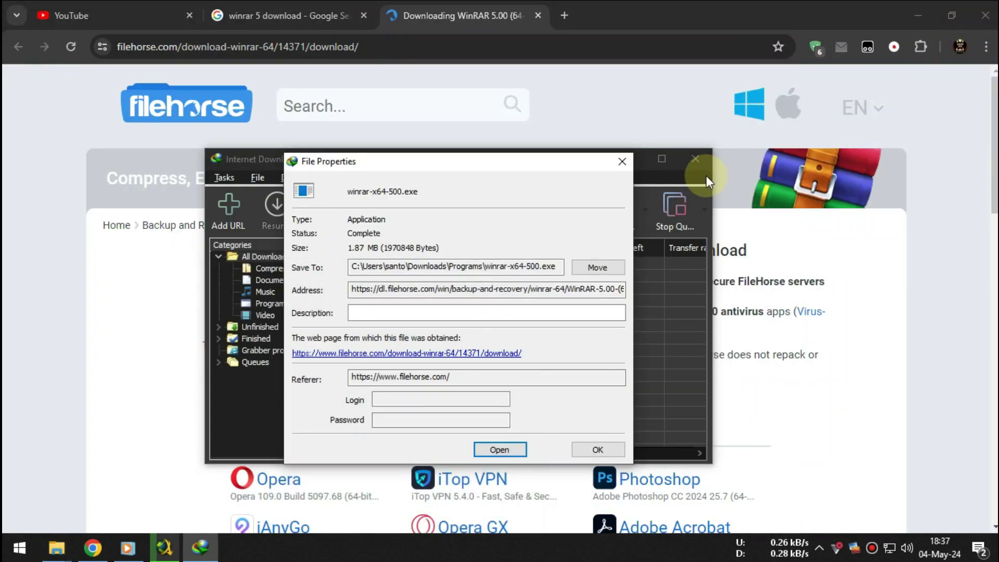
# Switch to JDownloader 2 and re-enable the Archive Extractor in its settings
pyautogui.click(164, 547)
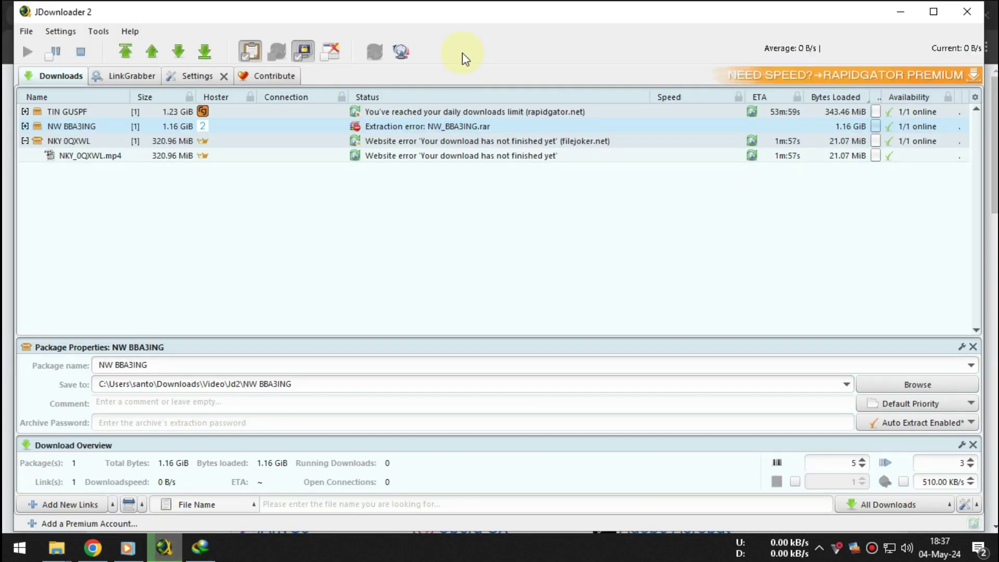
pyautogui.rightClick(407, 125)
pyautogui.moveTo(451, 142)
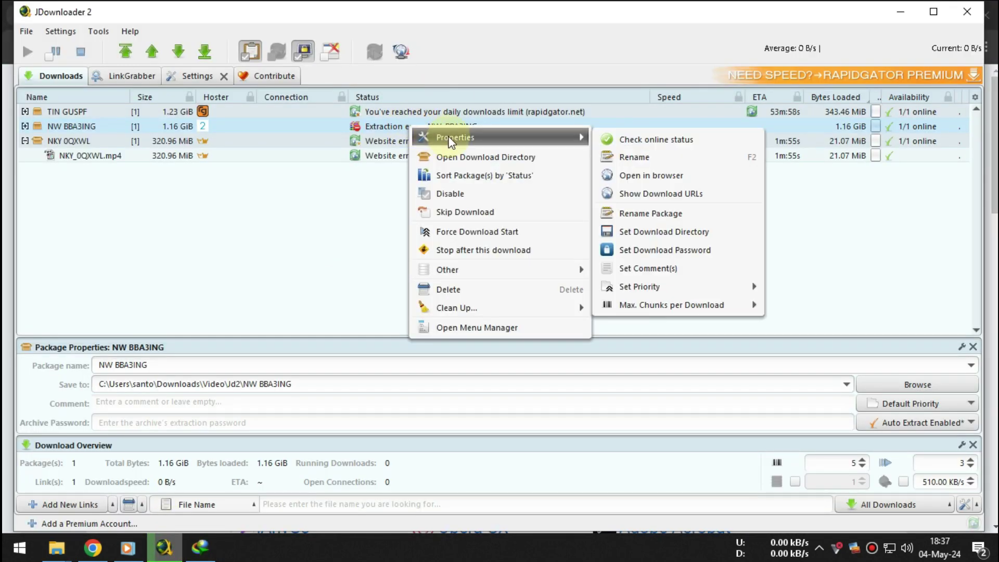
pyautogui.click(69, 32)
pyautogui.click(77, 43)
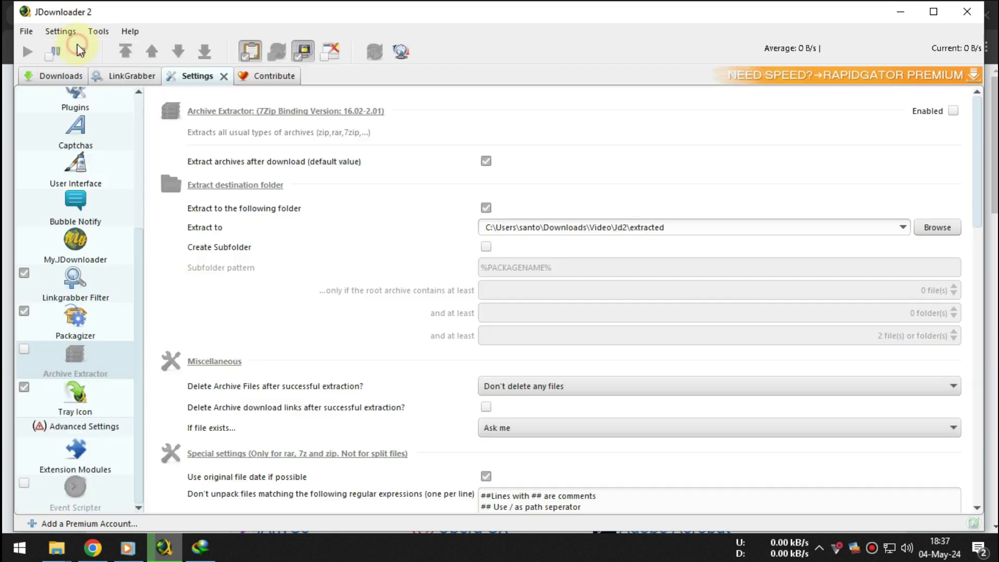
pyautogui.click(953, 110)
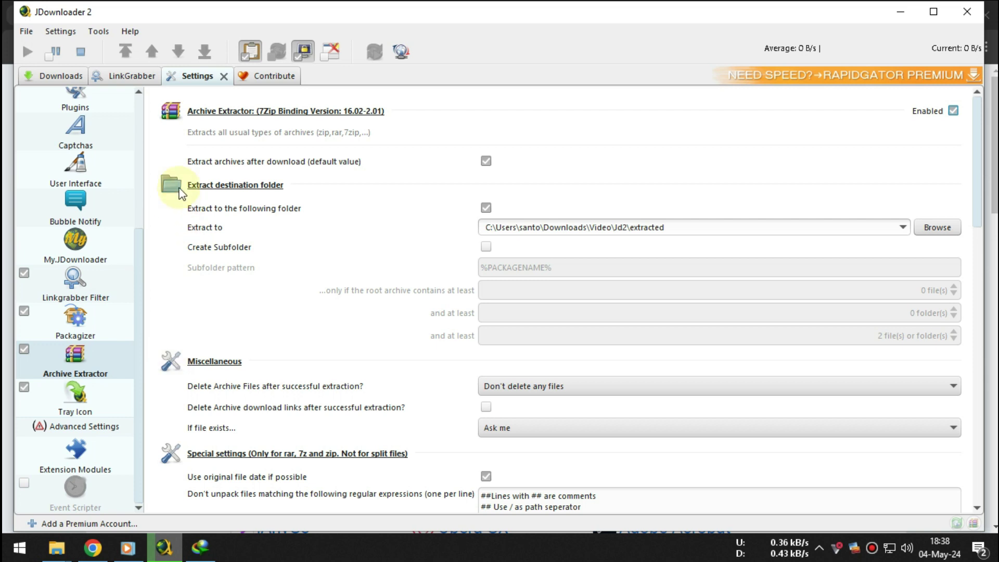
# Try to extract the NW BBA3ING archive from the download list, repeating the attempt once
pyautogui.click(78, 78)
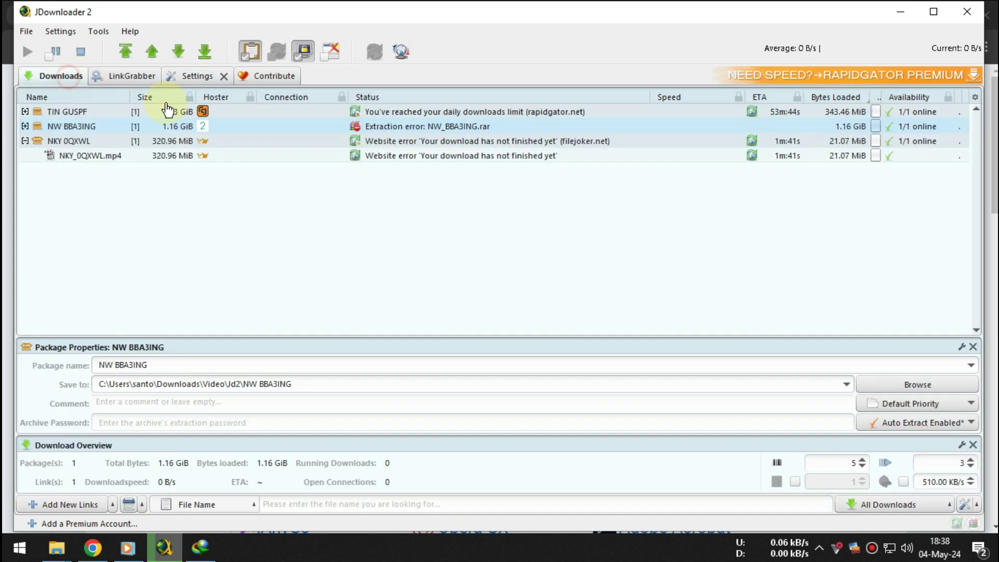
pyautogui.rightClick(390, 125)
pyautogui.moveTo(514, 270)
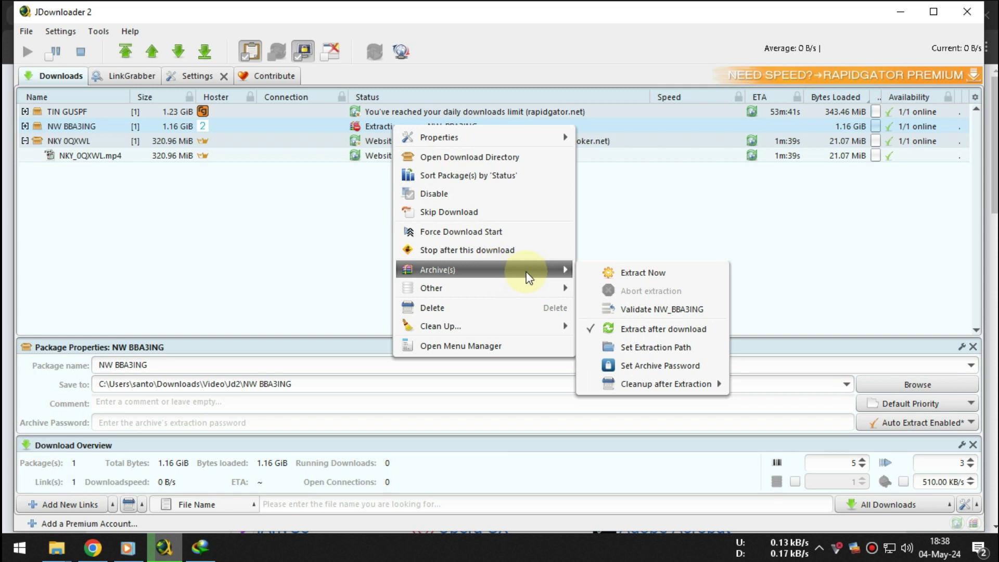
pyautogui.click(613, 270)
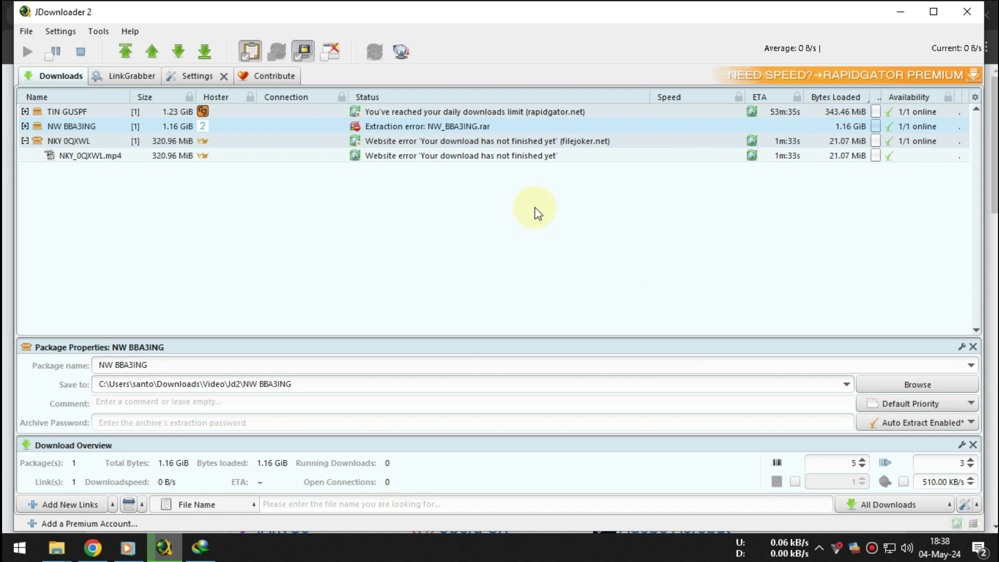
pyautogui.rightClick(385, 125)
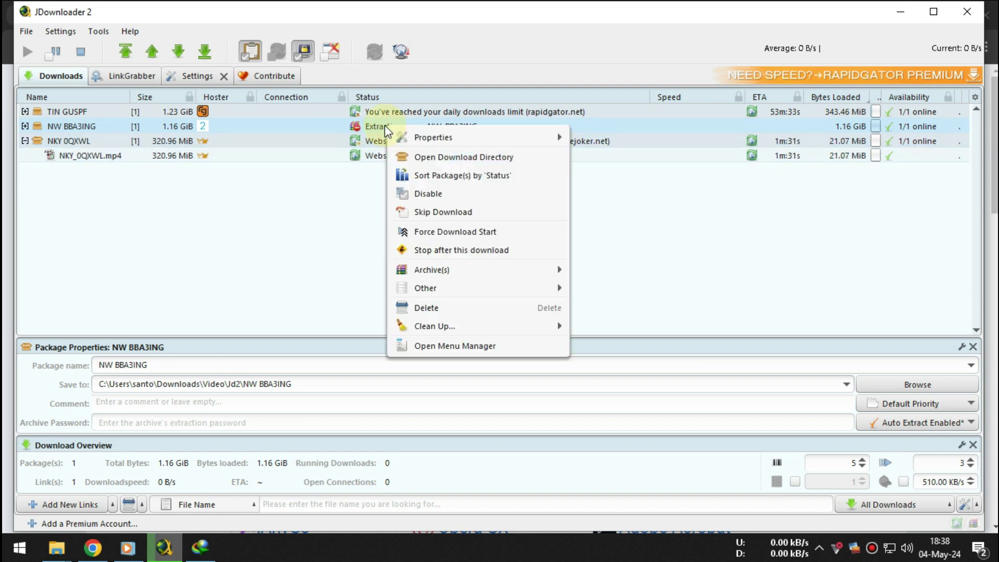
pyautogui.moveTo(524, 279)
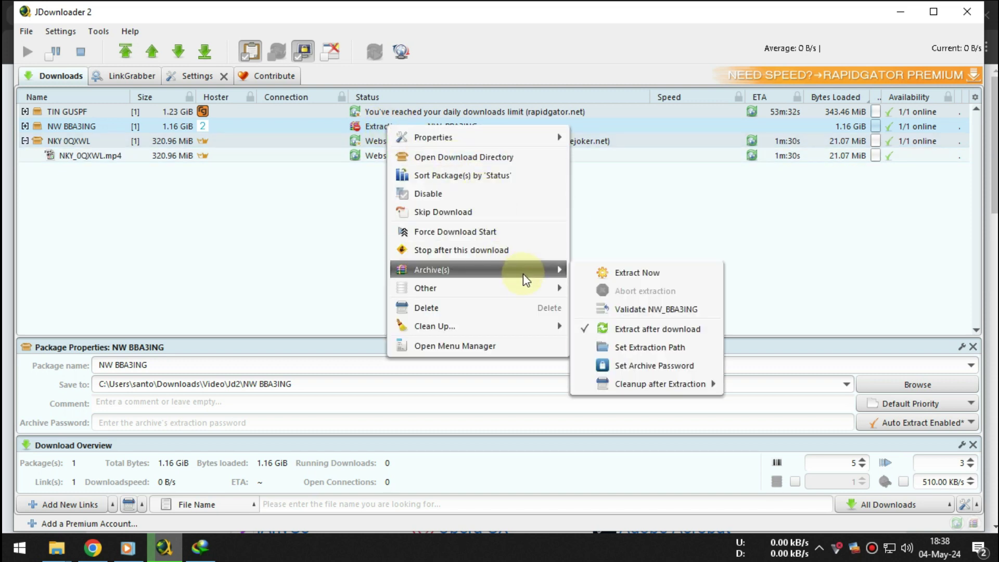
pyautogui.click(605, 275)
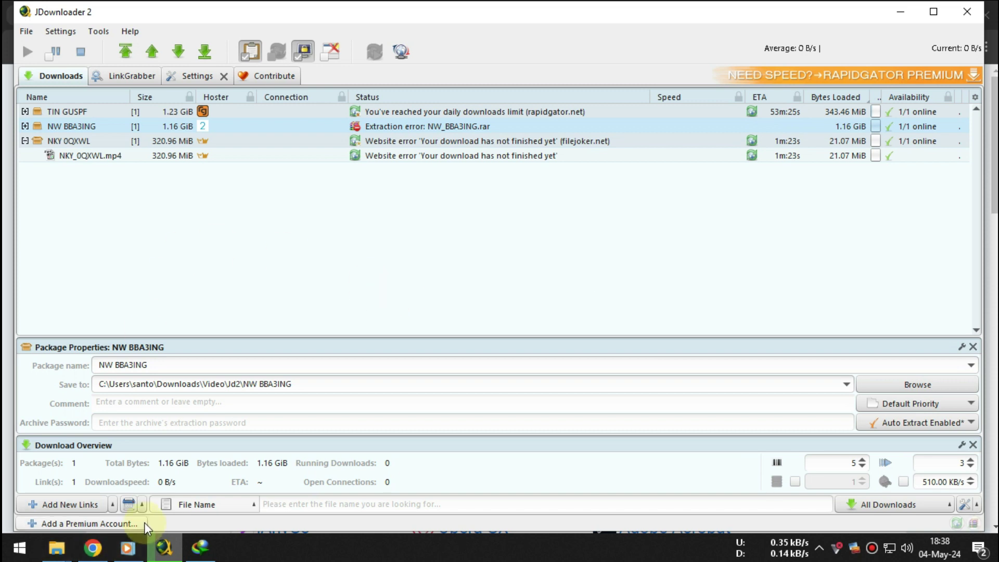
# Switch to Chrome, search FileHorse for 7zip, and download 7-Zip 23.01 (64-bit) with Internet Download Manager
pyautogui.click(92, 550)
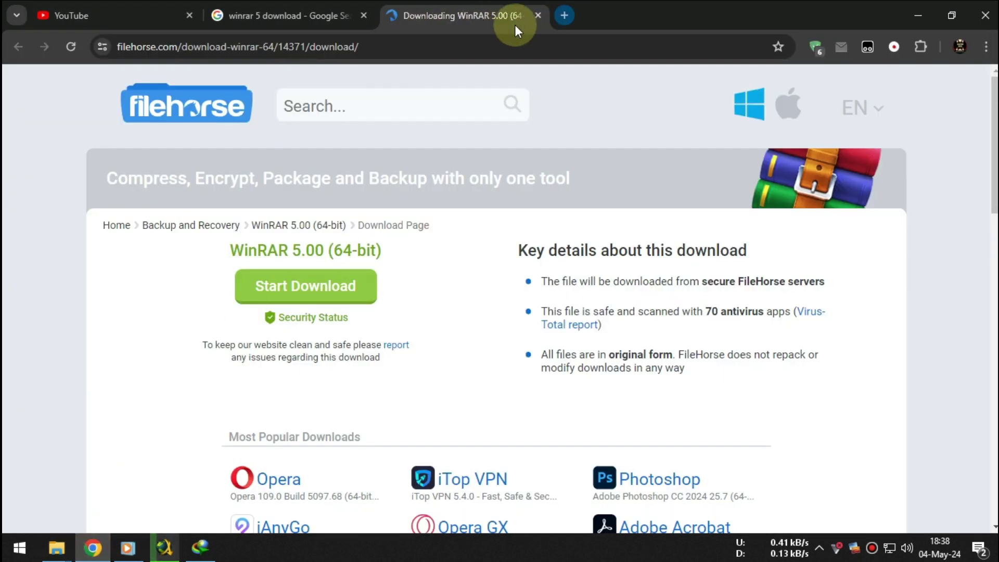
pyautogui.click(317, 18)
pyautogui.click(405, 10)
pyautogui.click(373, 104)
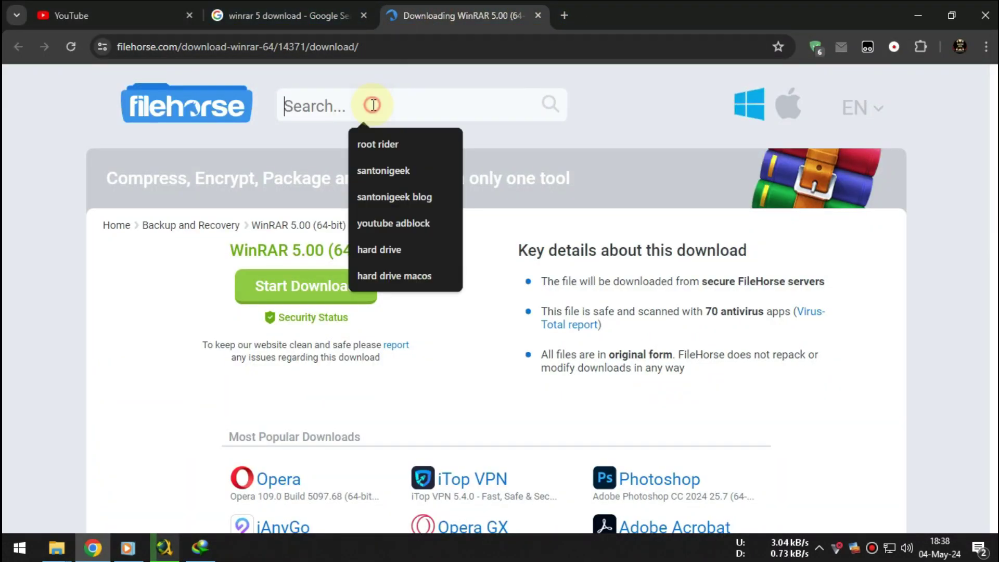
pyautogui.write('7zip')
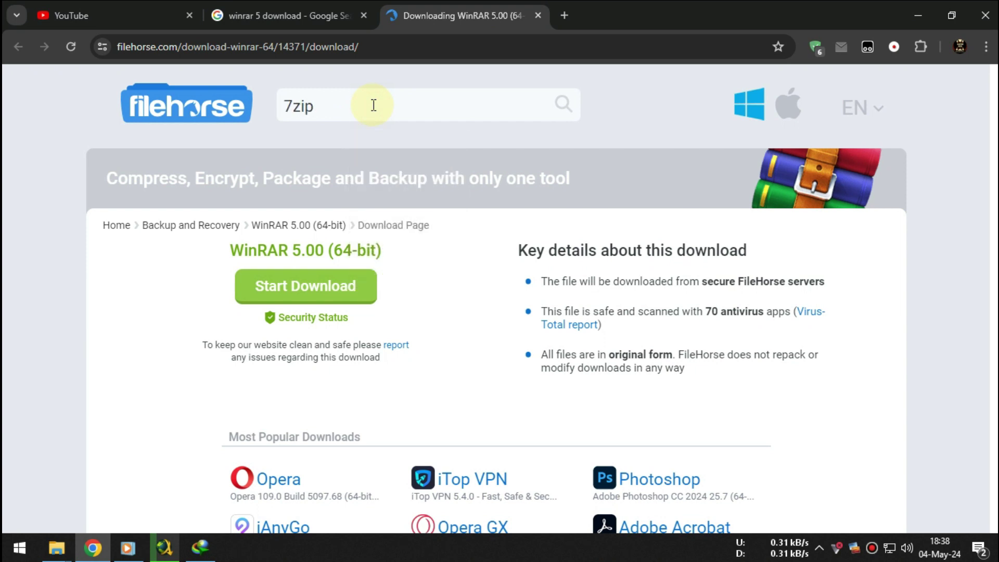
pyautogui.press('Return')
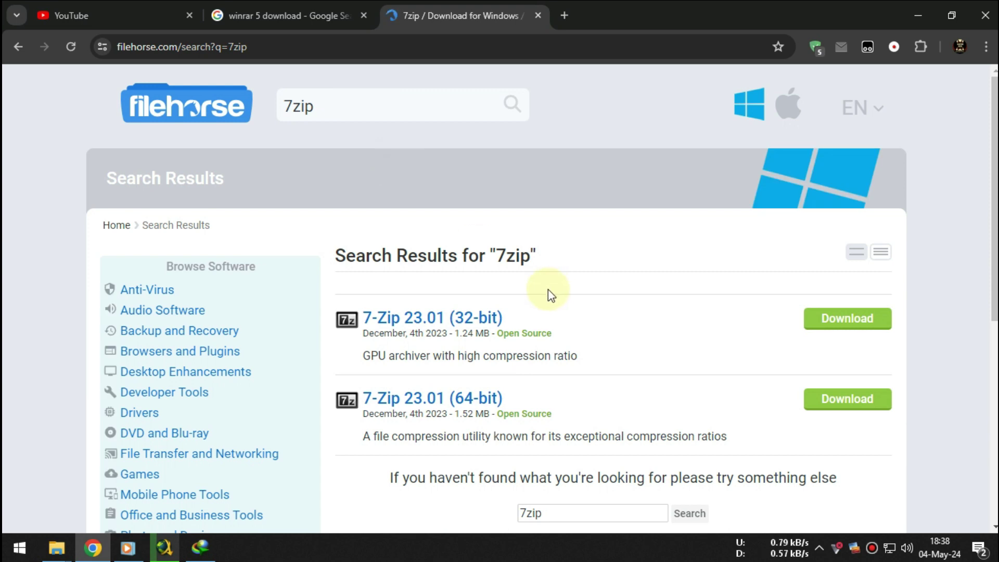
pyautogui.click(841, 396)
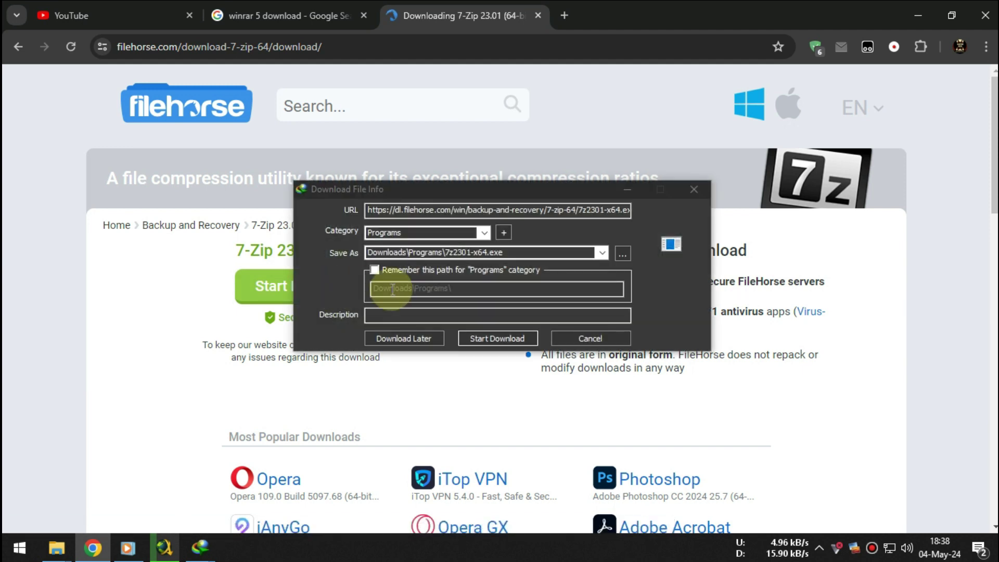
pyautogui.click(518, 339)
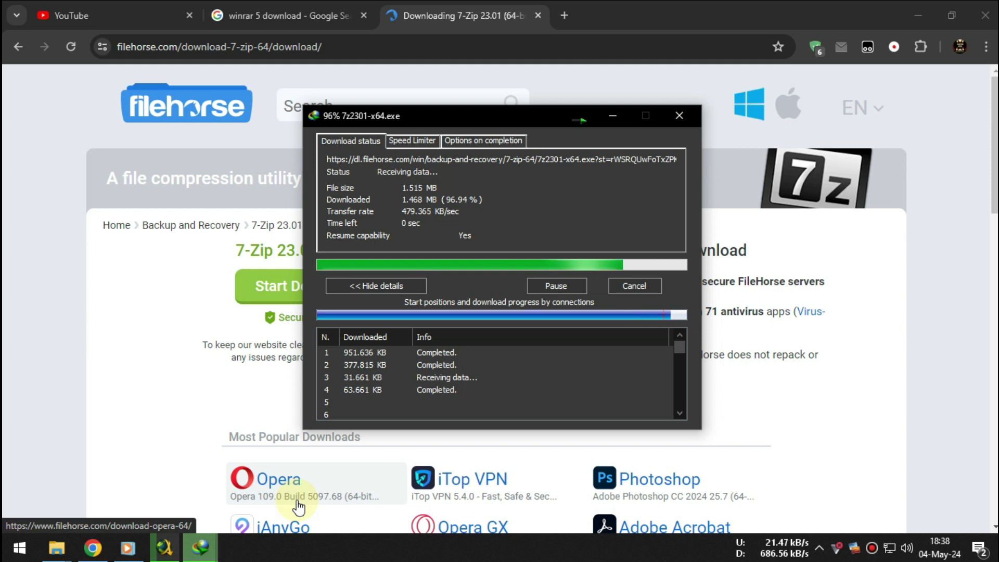
# Run the downloaded 7z2301-x64.exe from Internet Download Manager, install 7-Zip 23.01 in the default folder, and close the file properties
pyautogui.click(229, 553)
pyautogui.click(586, 448)
pyautogui.click(467, 264)
pyautogui.doubleClick(365, 275)
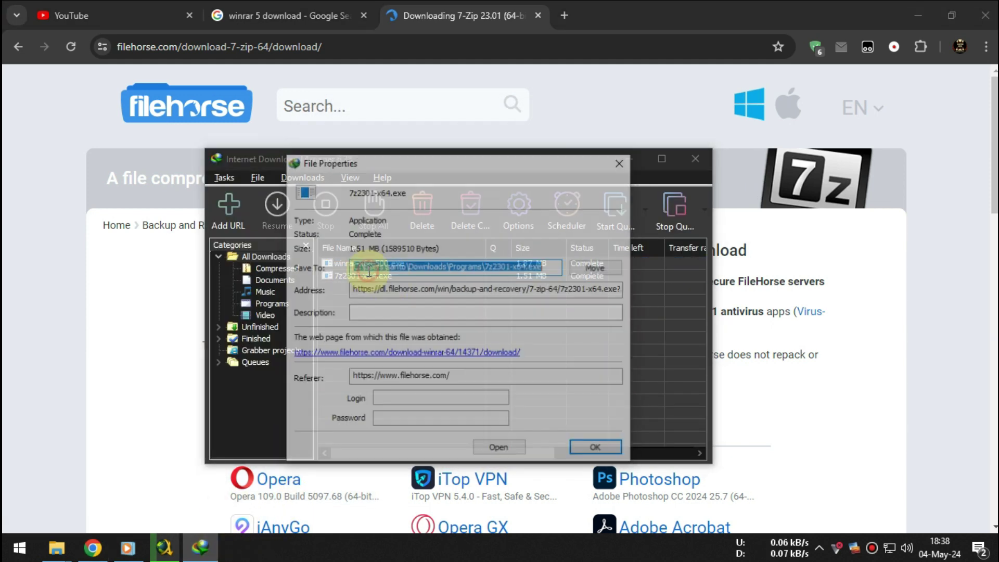
pyautogui.click(495, 456)
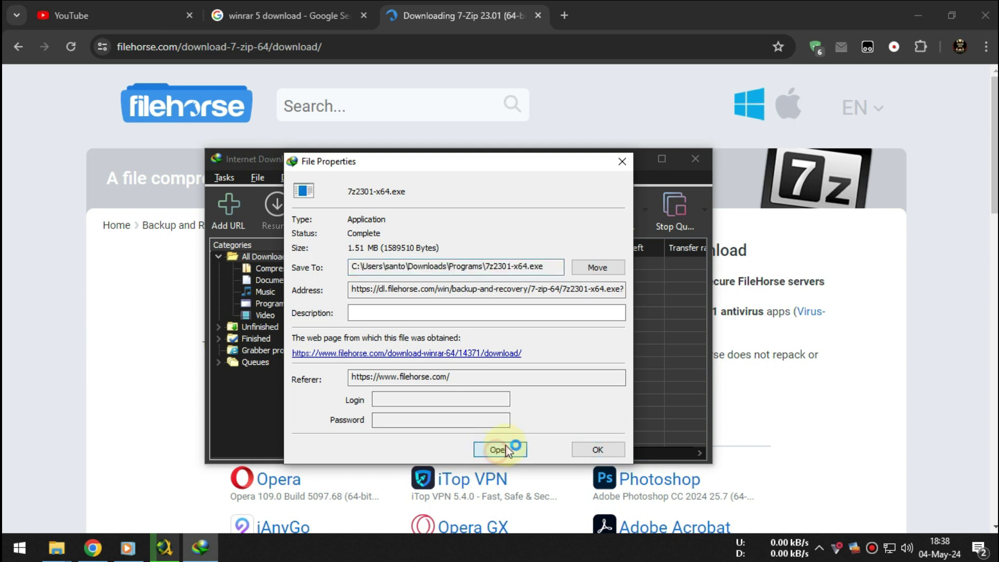
pyautogui.click(495, 323)
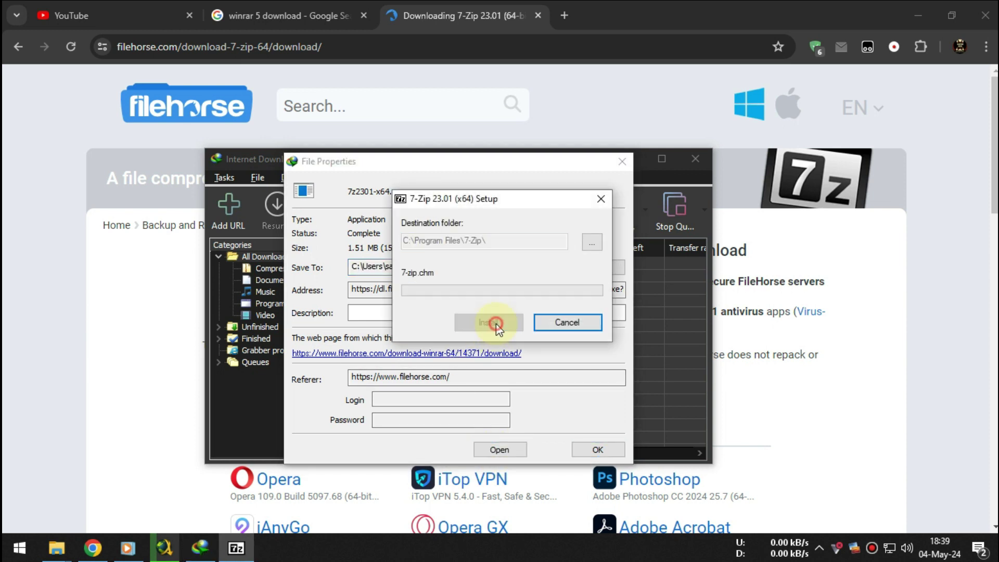
pyautogui.click(496, 323)
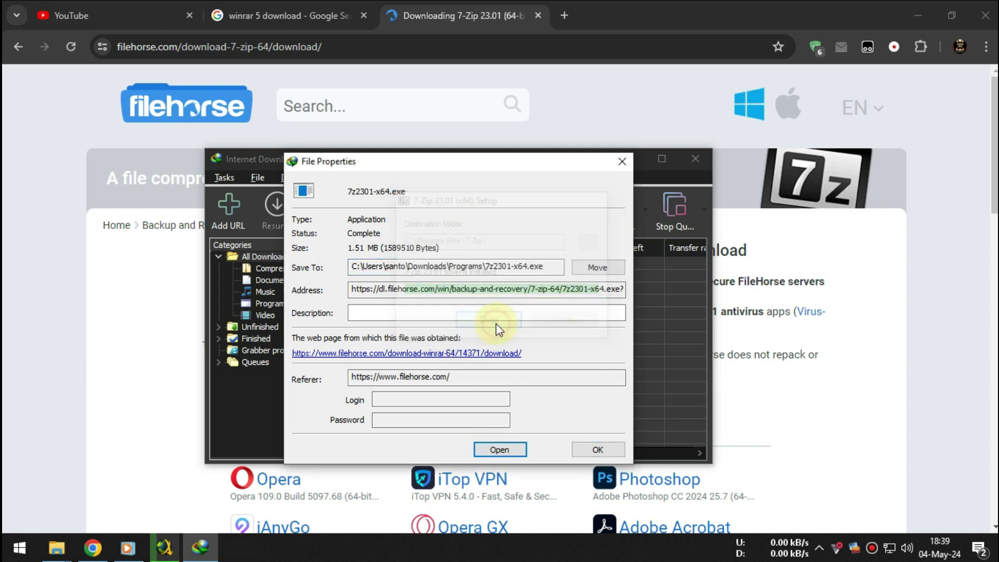
pyautogui.click(598, 450)
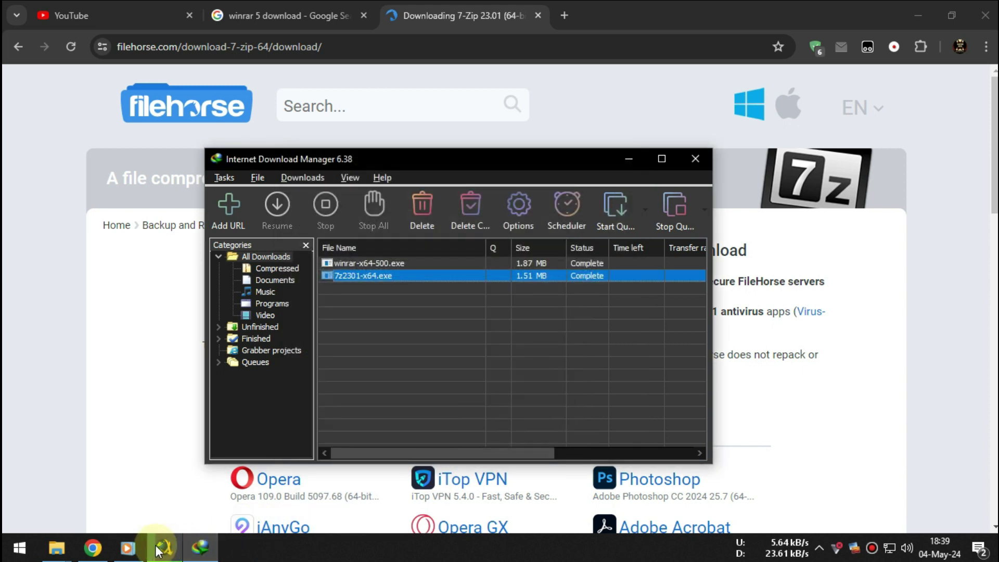
# Return to JDownloader 2, validate the NW_BBA3ING archive, and close the validation report
pyautogui.click(163, 547)
pyautogui.rightClick(406, 133)
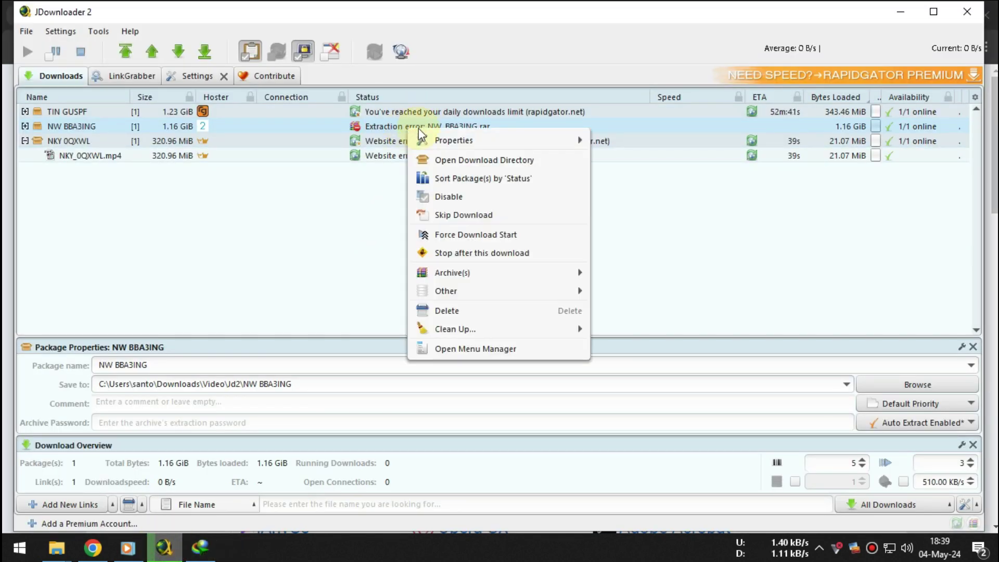
pyautogui.click(572, 272)
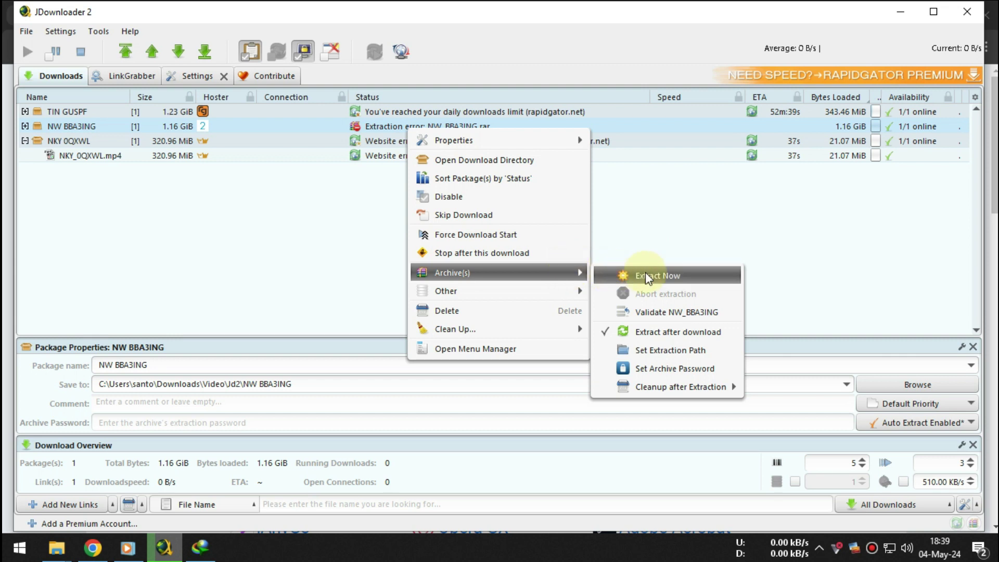
pyautogui.click(650, 309)
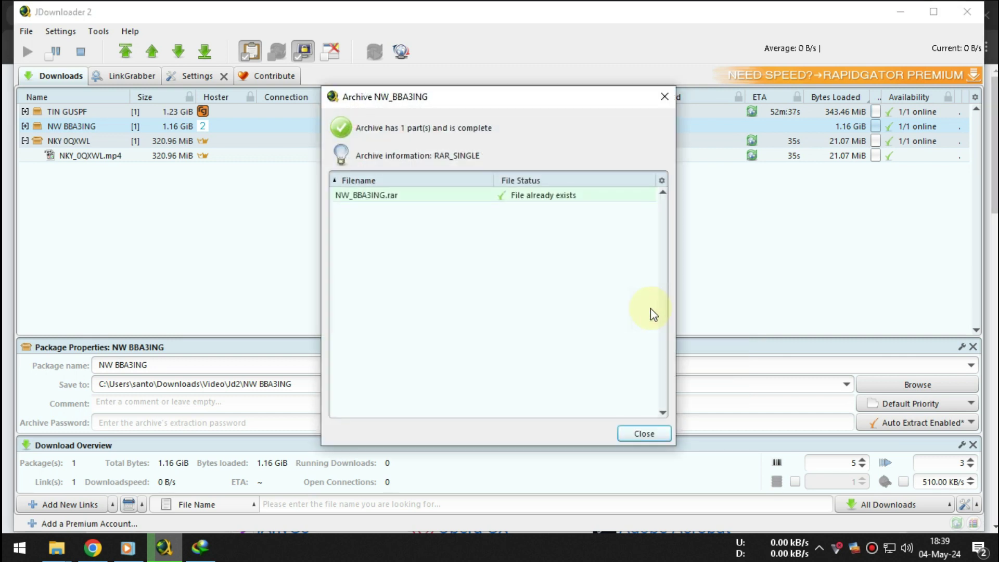
pyautogui.click(644, 433)
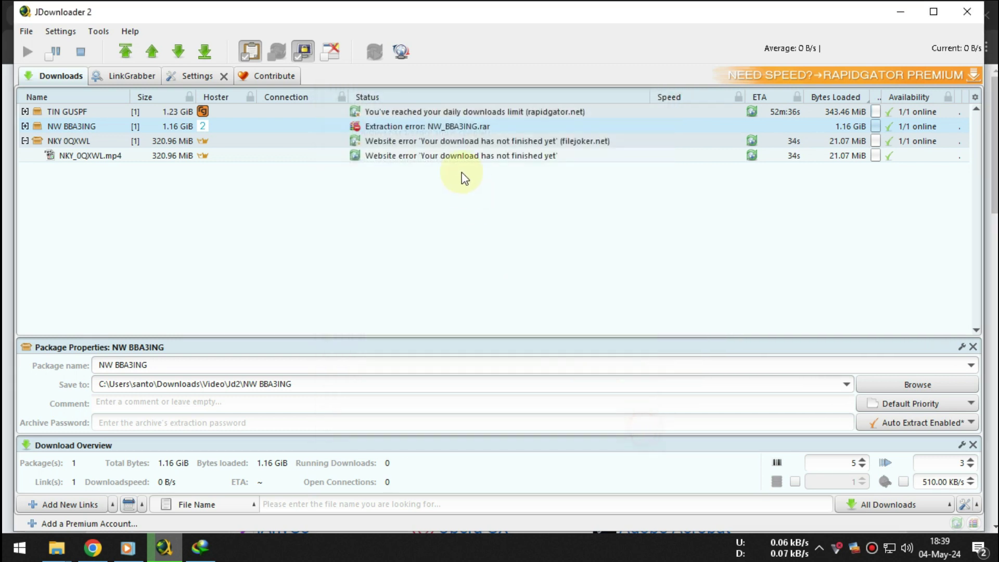
# Try to extract the NW BBA3ING archive again after validating it
pyautogui.rightClick(445, 129)
pyautogui.moveTo(608, 274)
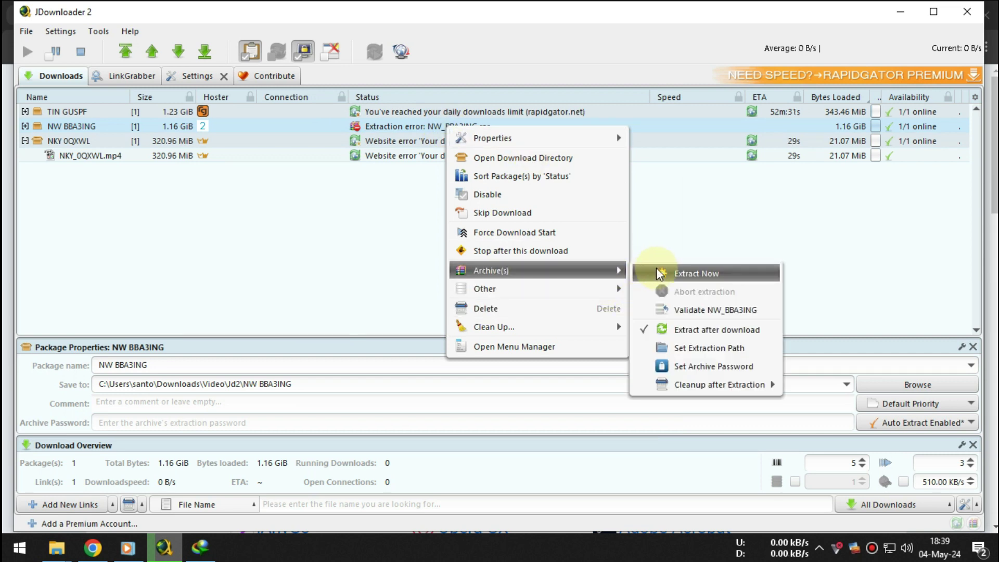
pyautogui.click(696, 274)
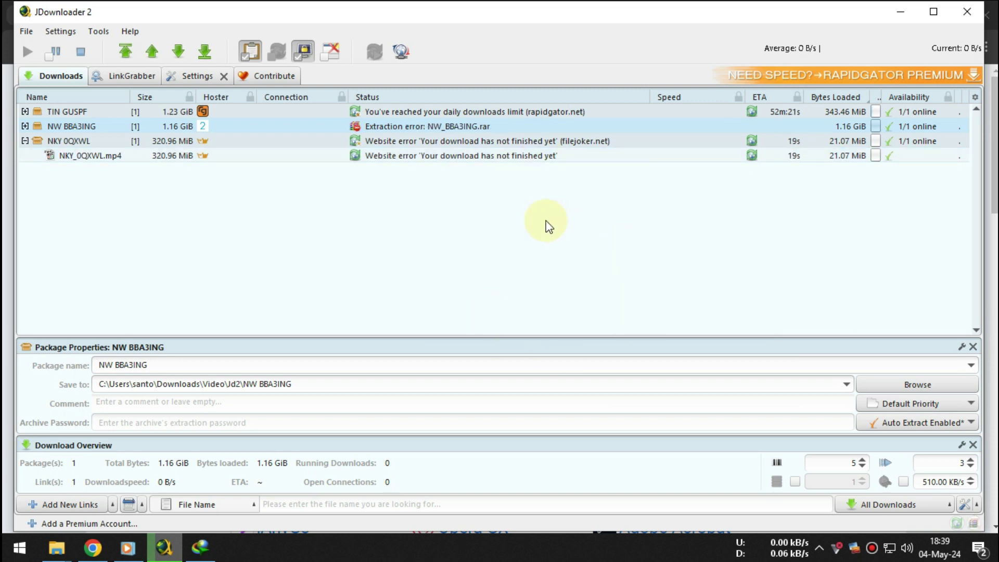
pyautogui.click(20, 548)
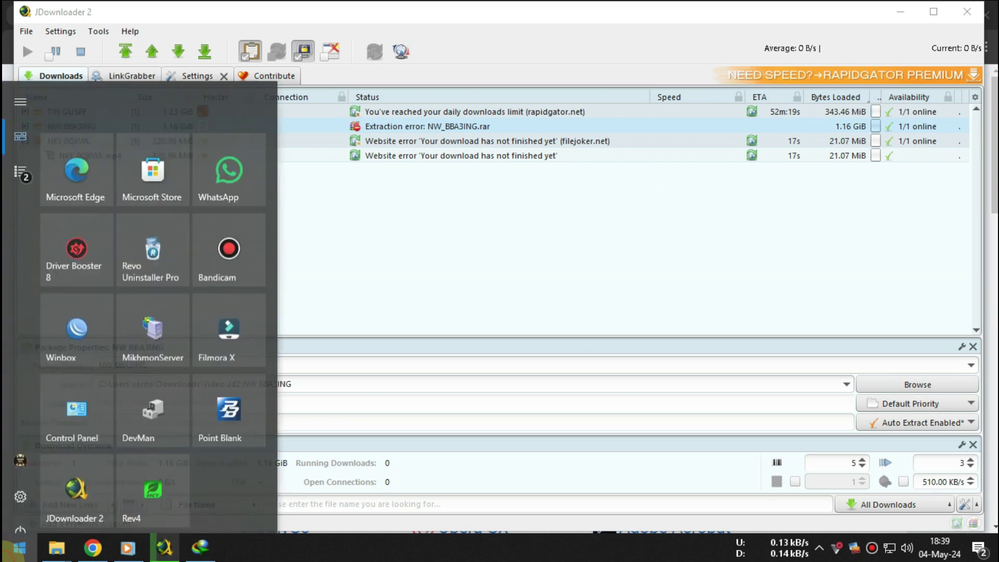
pyautogui.click(19, 518)
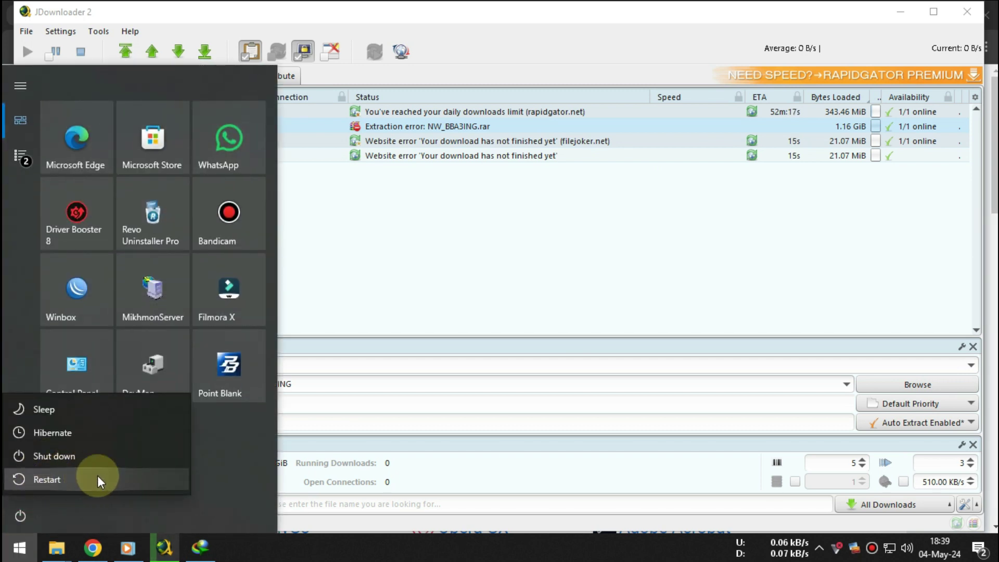
pyautogui.click(465, 307)
pyautogui.click(709, 268)
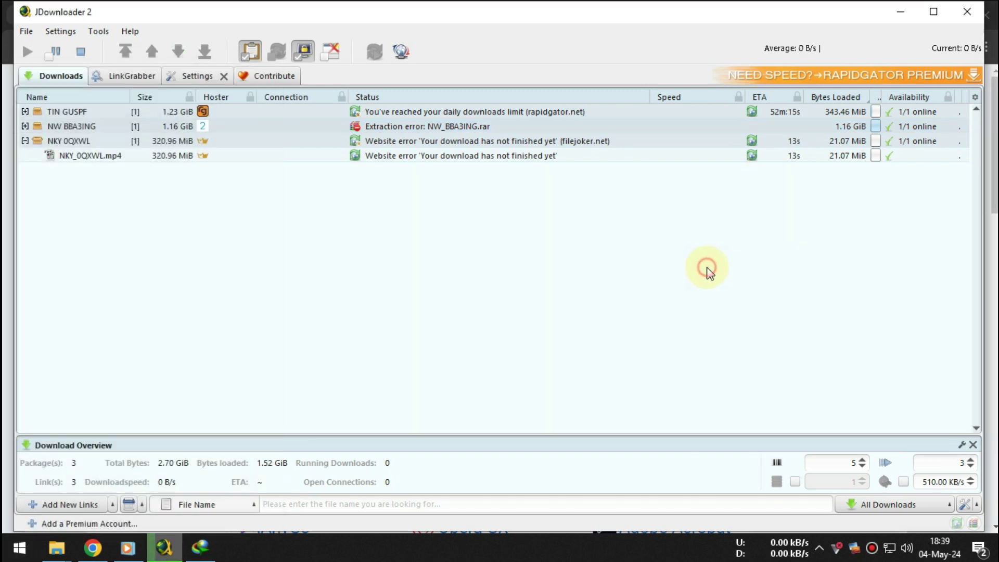
# Close JDownloader 2, Internet Download Manager, Chrome, the media player and the open File Explorer windows
pyautogui.click(965, 11)
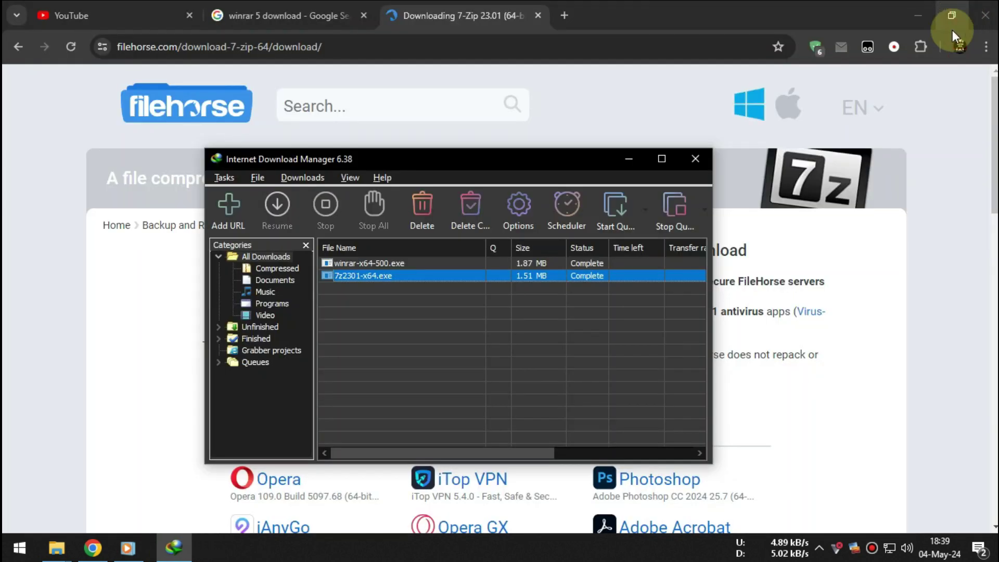
pyautogui.click(706, 155)
pyautogui.click(985, 14)
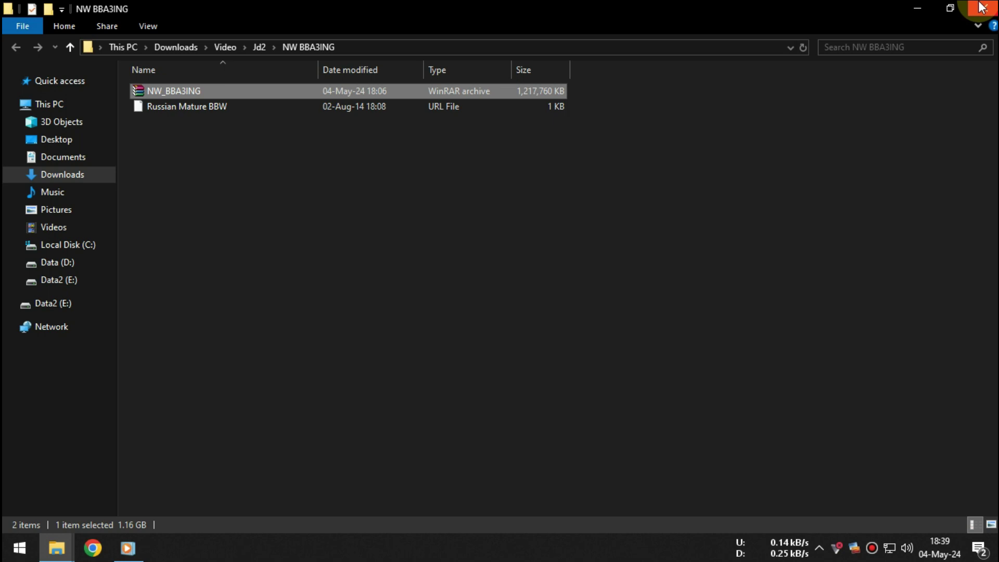
pyautogui.click(980, 9)
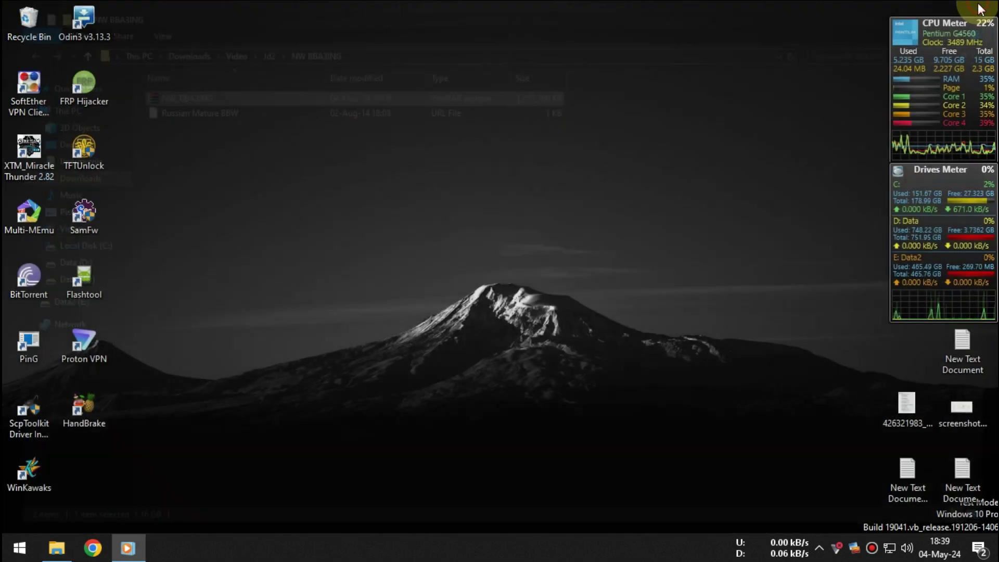
pyautogui.click(127, 548)
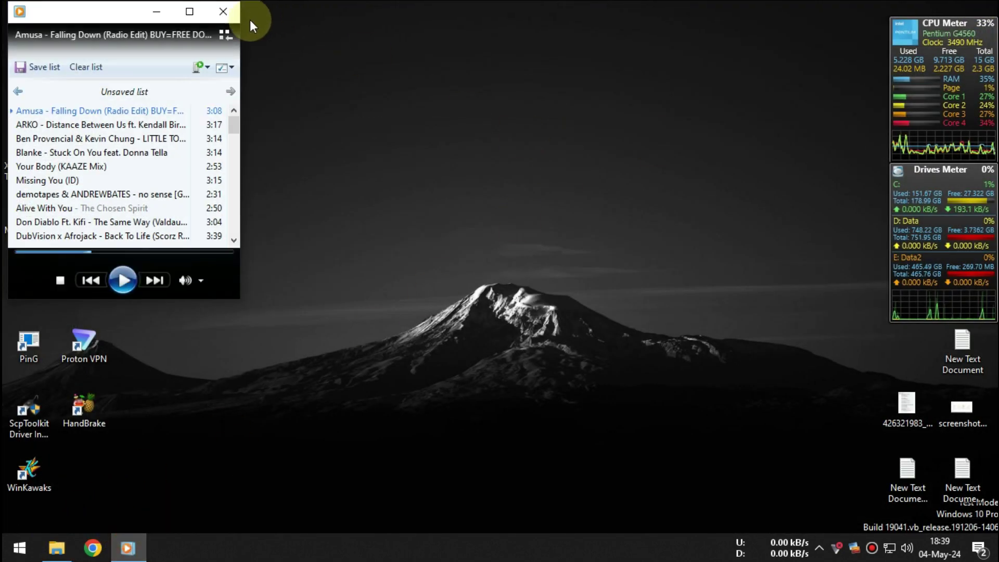
pyautogui.click(225, 11)
pyautogui.click(58, 548)
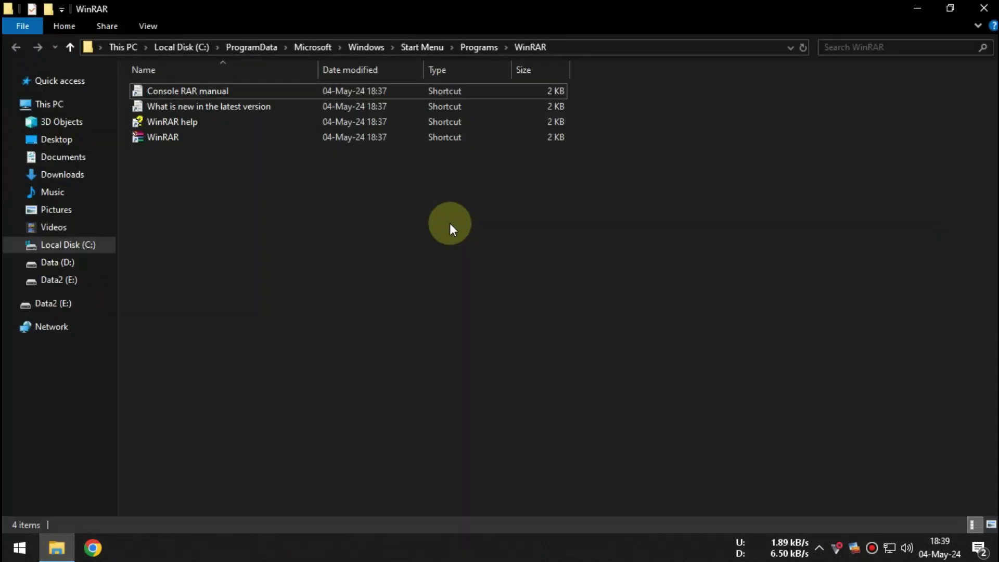
pyautogui.hotkey('alt', 'F4')
# Restart the computer to apply the newly installed extraction software
pyautogui.click(10, 552)
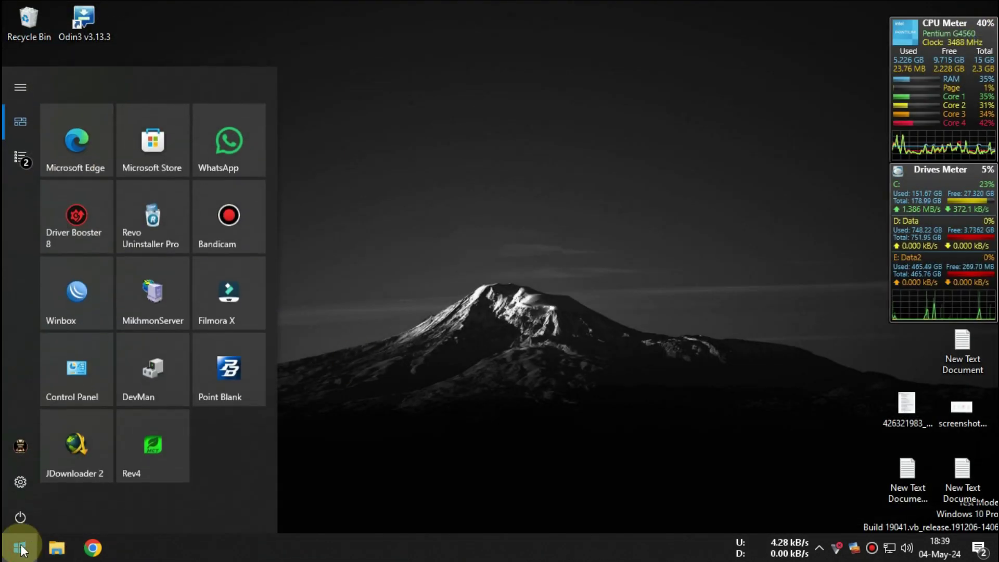
pyautogui.click(20, 526)
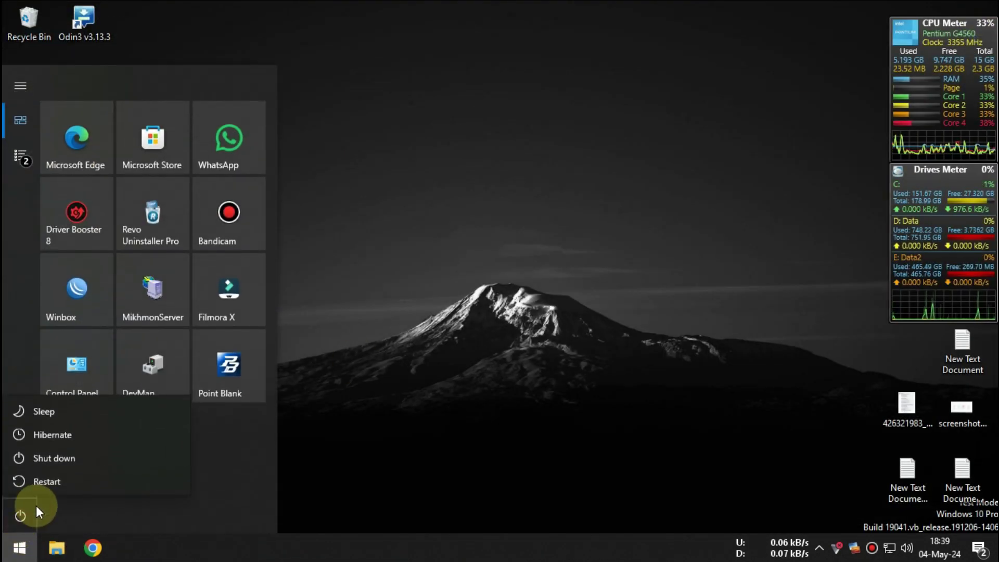
pyautogui.click(94, 477)
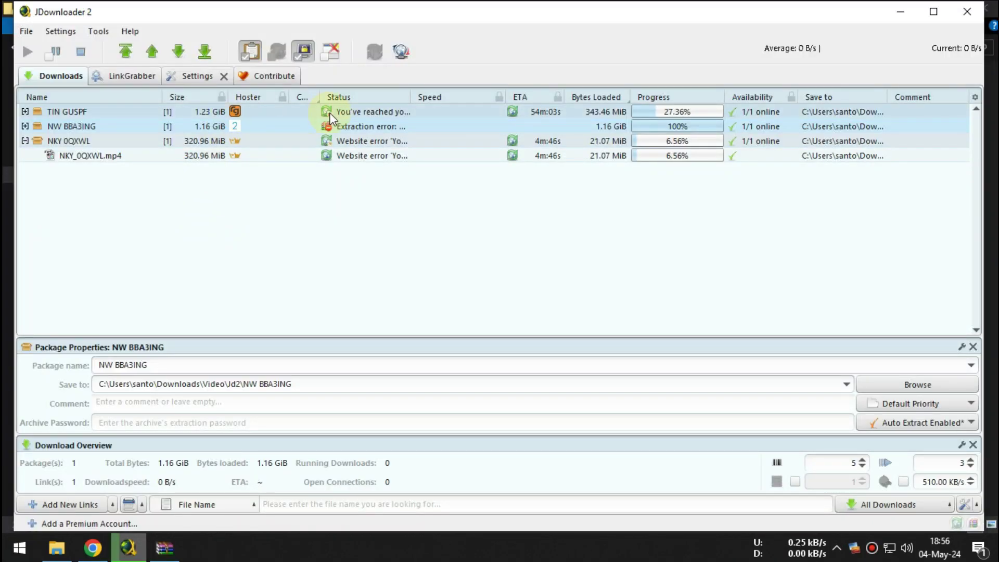
# Try to extract the NW BBA3ING archive immediately from its package in JDownloader 2
pyautogui.rightClick(349, 128)
pyautogui.moveTo(430, 140)
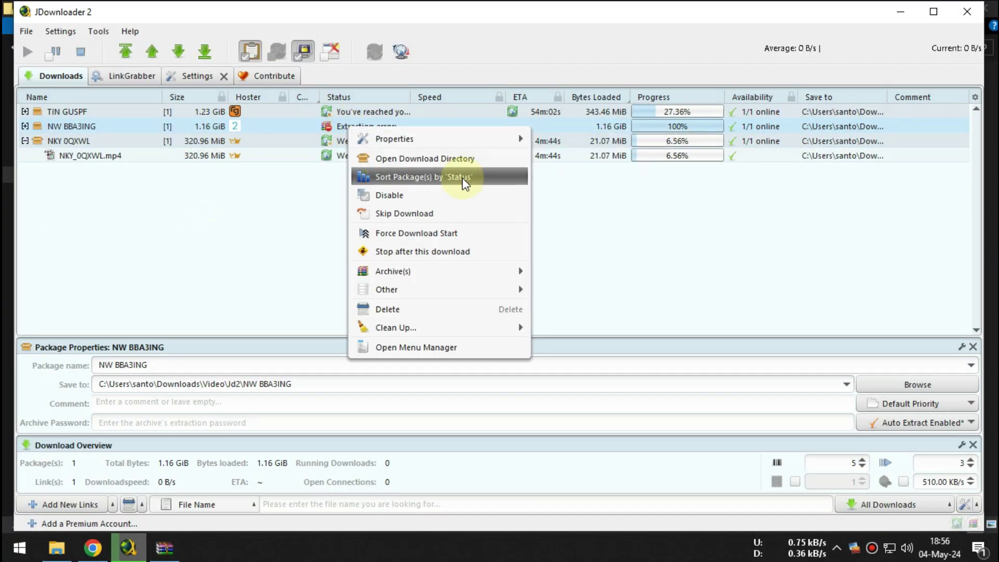
pyautogui.moveTo(480, 270)
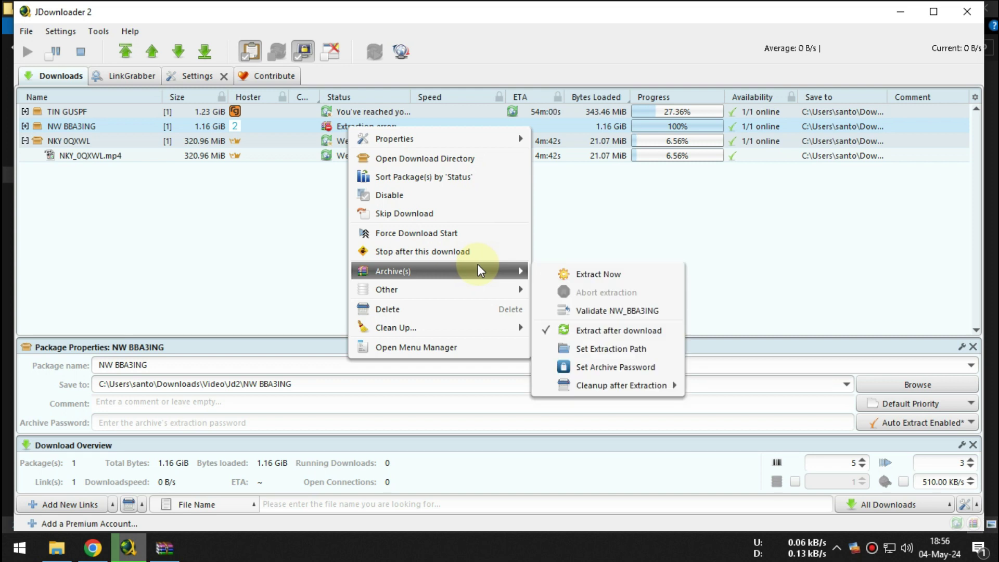
pyautogui.click(553, 274)
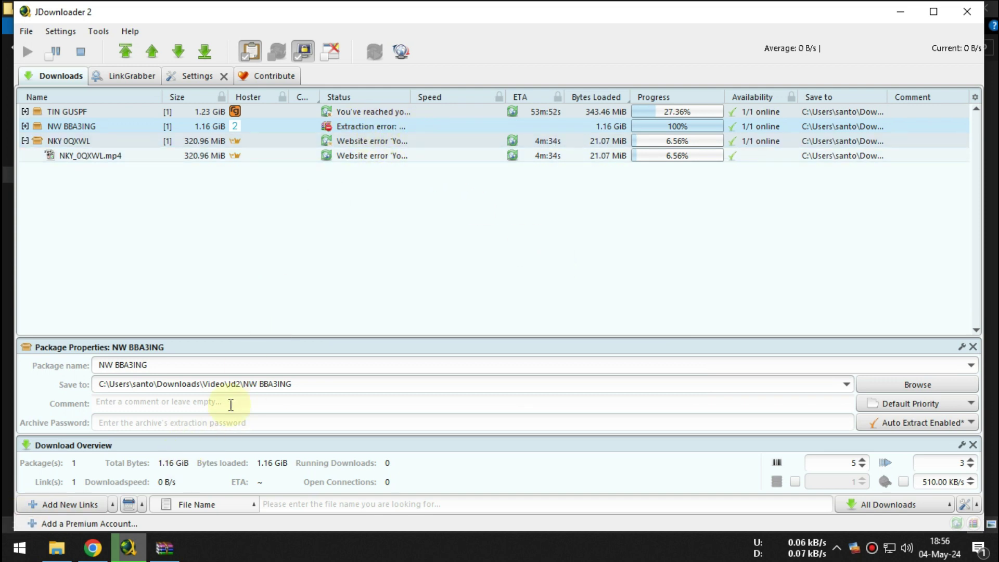
# Open the download directory of the NW BBA3ING package and maximize its File Explorer window
pyautogui.rightClick(363, 127)
pyautogui.click(438, 160)
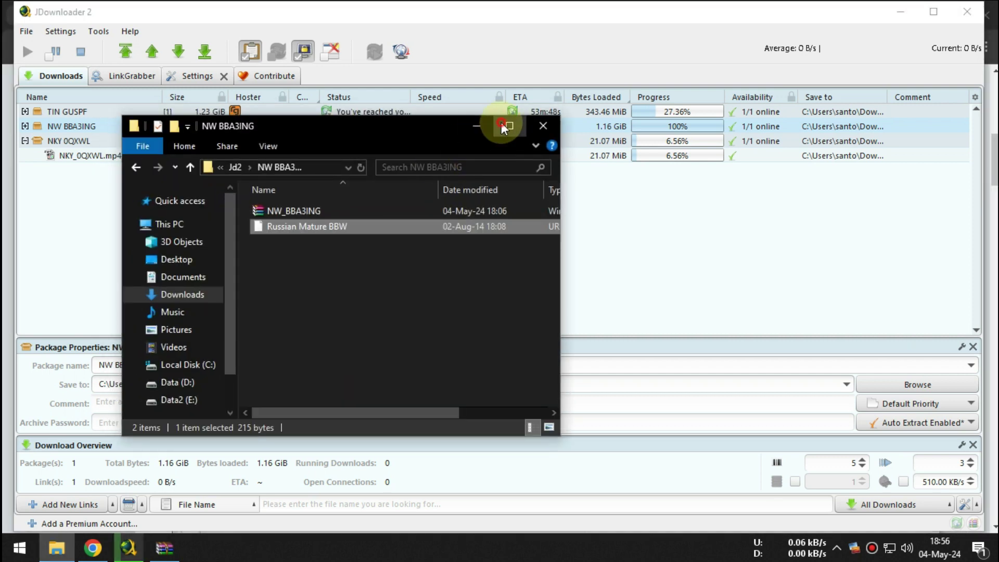
pyautogui.click(509, 125)
# Open the NW_BBA3ING archive in WinRAR, try to play its MP4 video, and dismiss the diagnostic messages
pyautogui.doubleClick(183, 93)
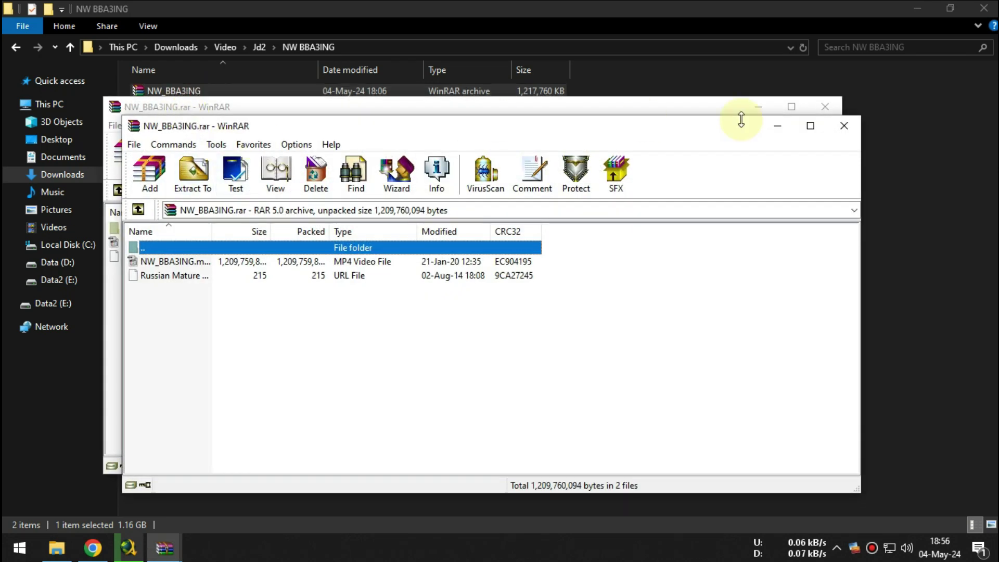
pyautogui.click(842, 125)
pyautogui.doubleClick(221, 92)
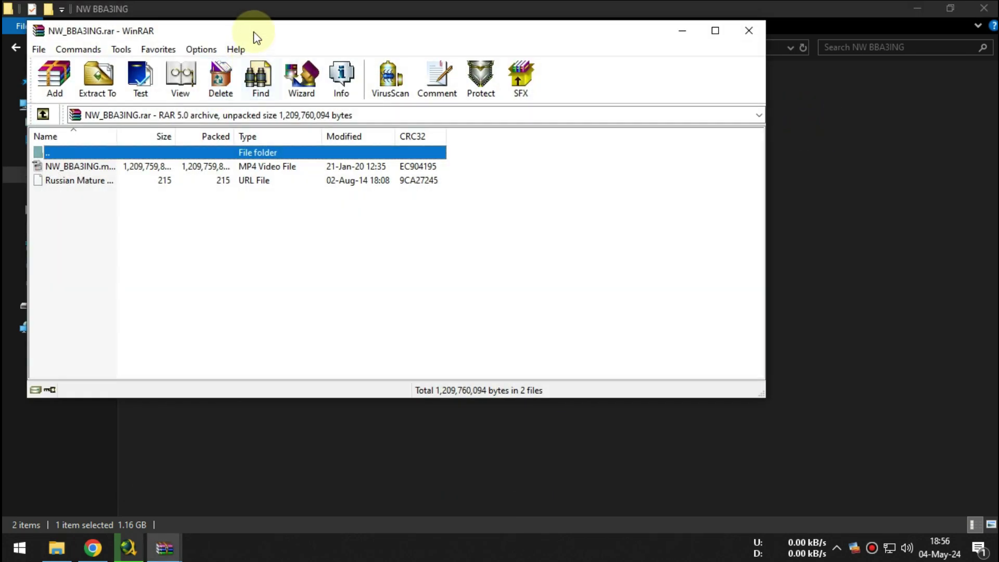
pyautogui.moveTo(254, 31); pyautogui.dragTo(542, 139)
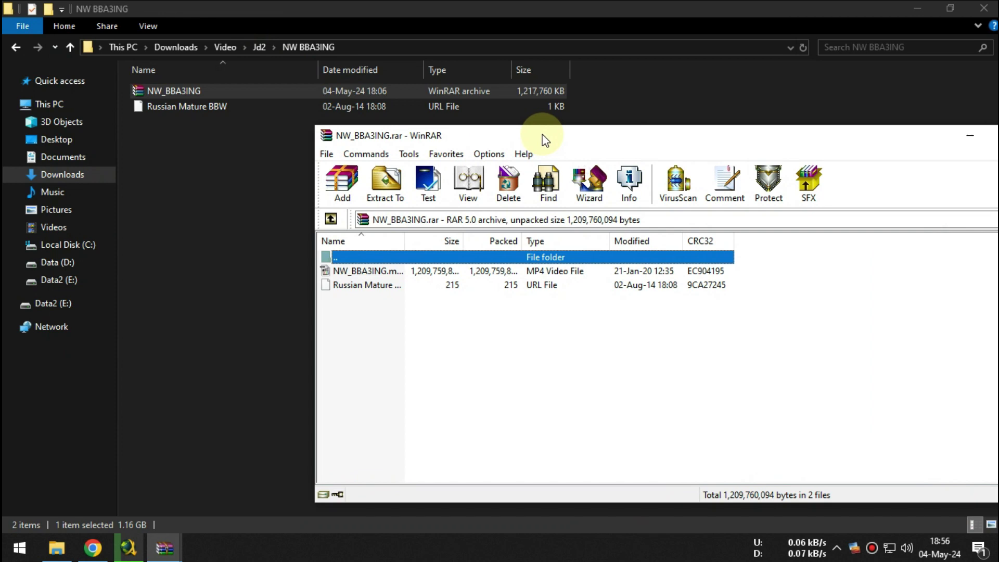
pyautogui.doubleClick(385, 271)
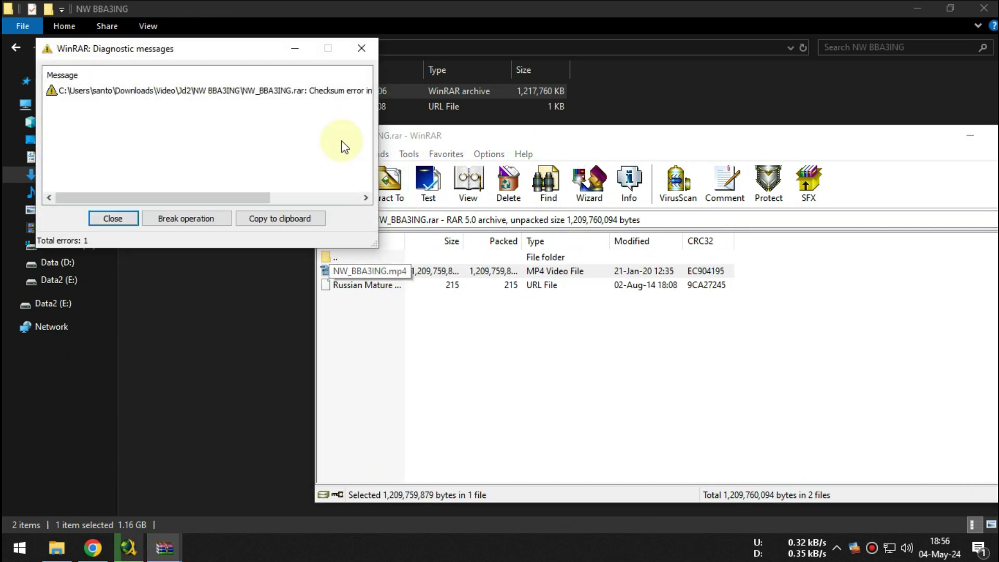
pyautogui.click(130, 217)
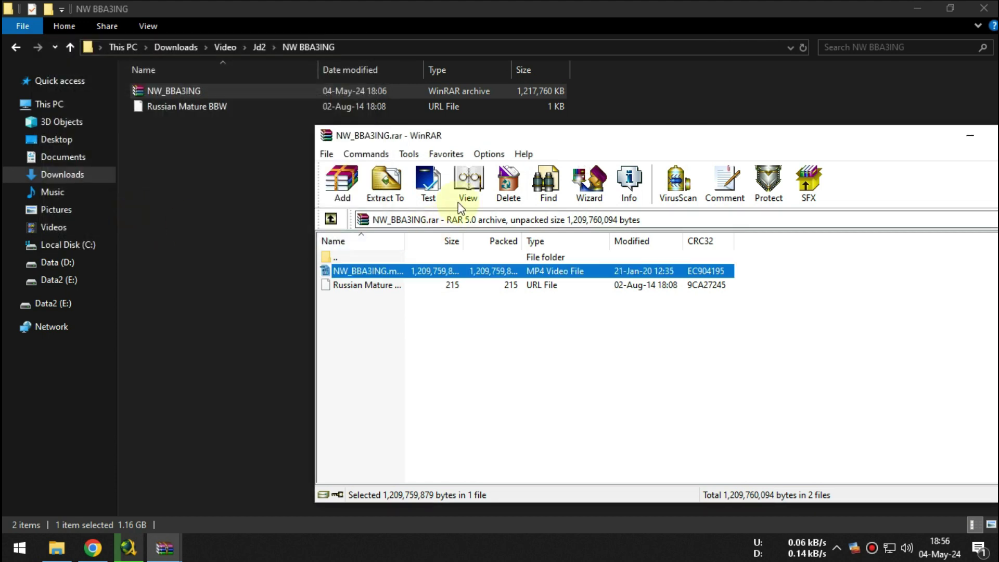
# Repair NW_BBA3ING.rar in its own folder, treating the corrupt archive as RAR, and close the repair report and WinRAR
pyautogui.click(408, 157)
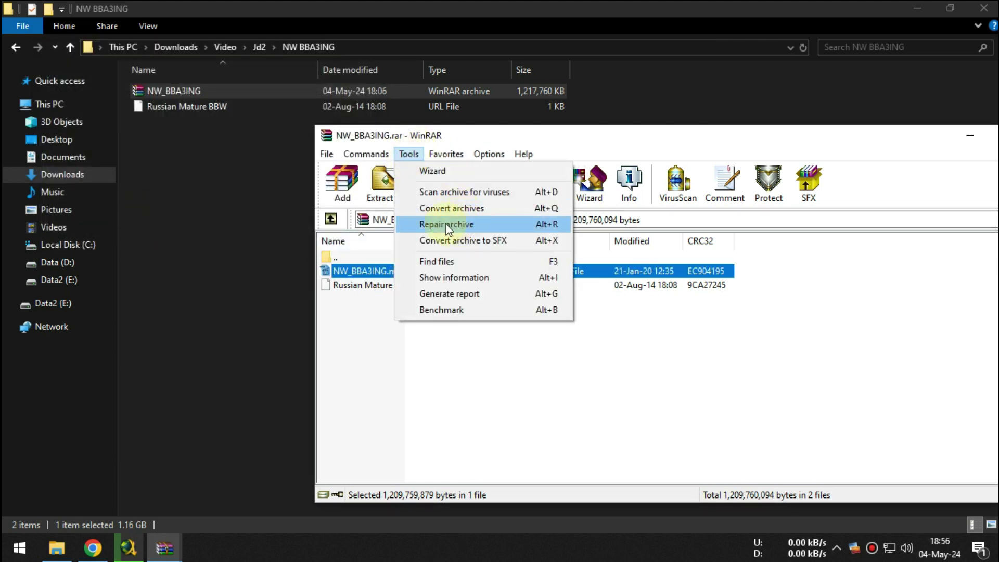
pyautogui.click(468, 224)
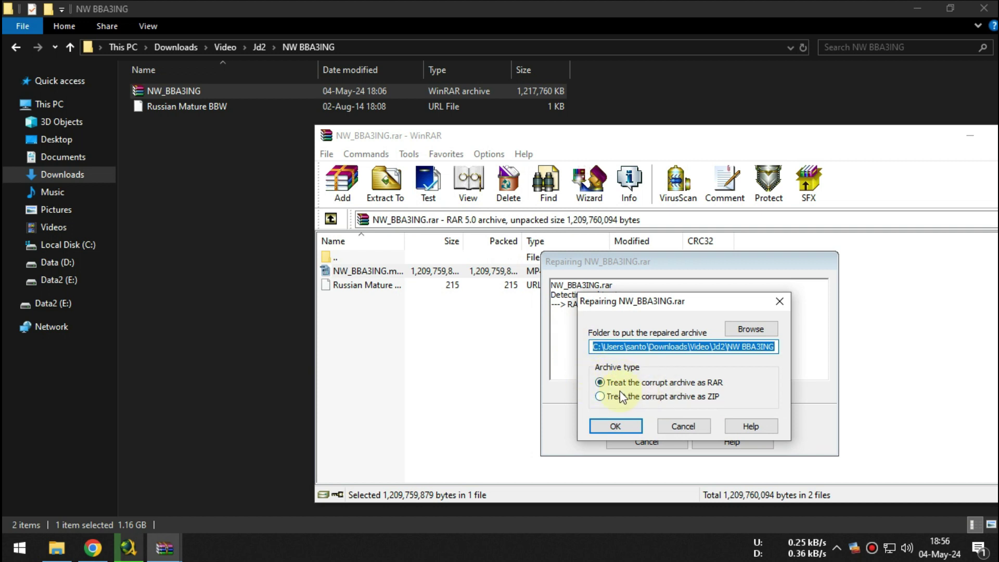
pyautogui.click(612, 426)
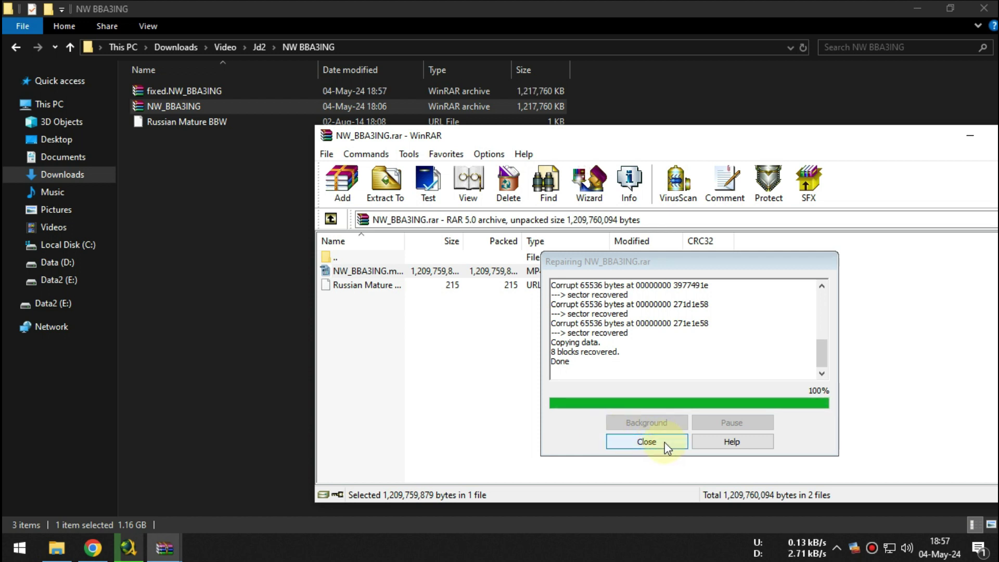
pyautogui.click(647, 442)
pyautogui.moveTo(865, 138); pyautogui.dragTo(703, 161)
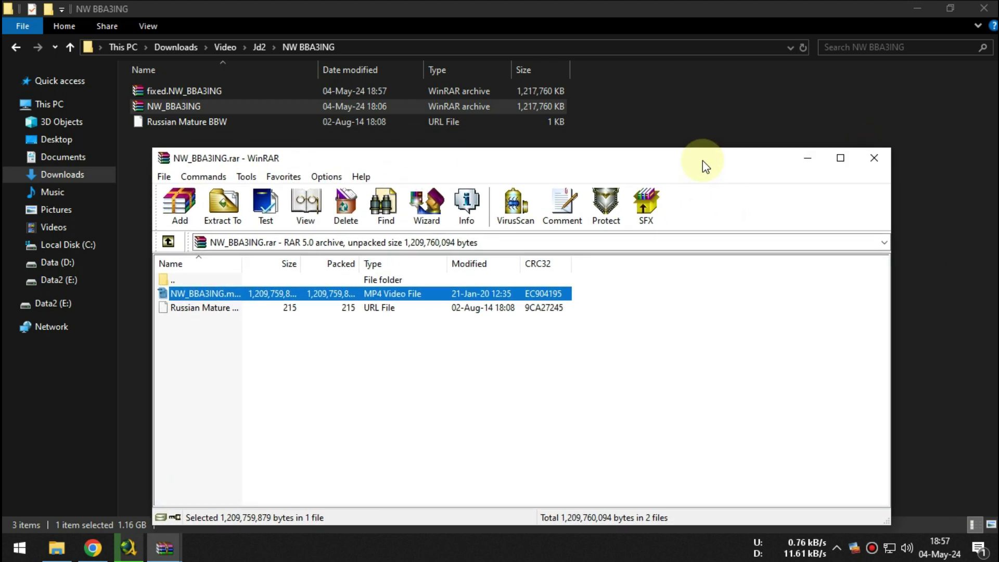
pyautogui.click(874, 158)
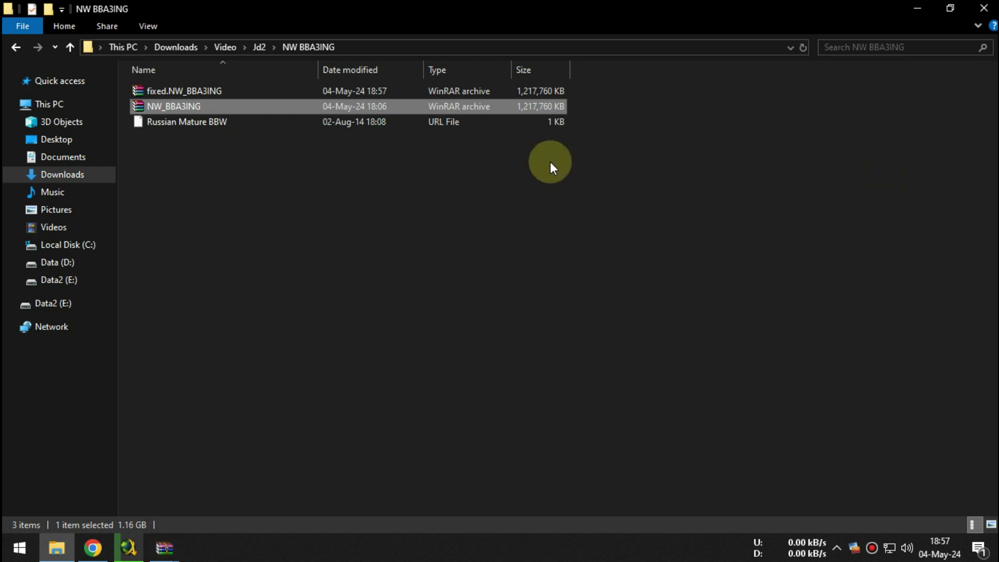
# Open the repaired fixed.NW_BBA3ING archive, play its MP4 video to check it, and close the player
pyautogui.click(237, 92)
pyautogui.doubleClick(238, 89)
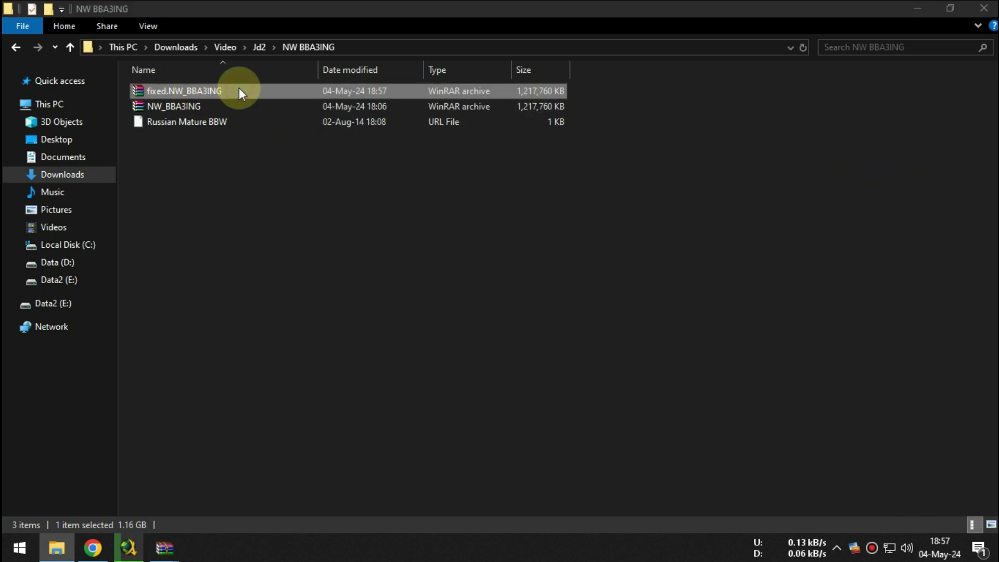
pyautogui.moveTo(286, 47); pyautogui.dragTo(589, 137)
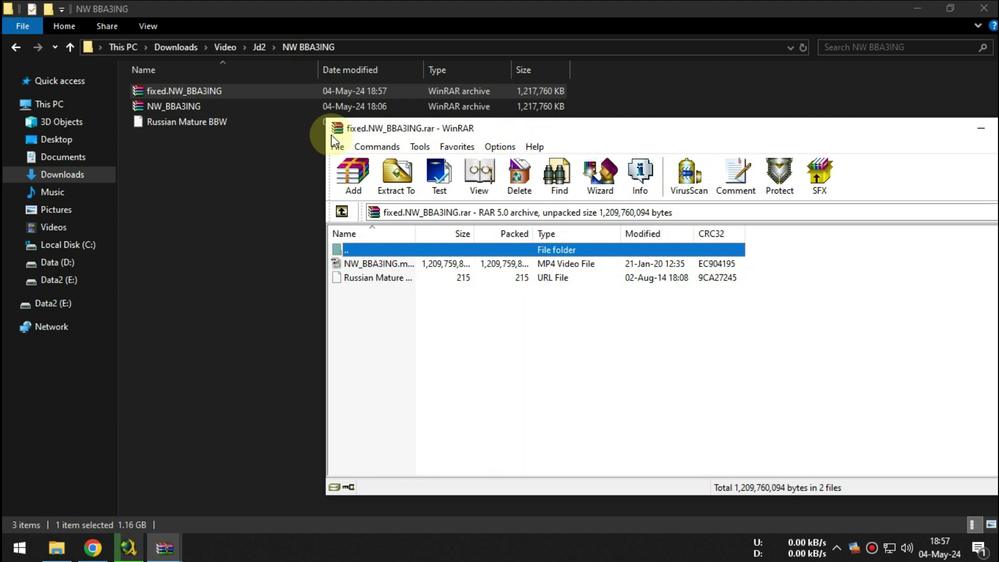
pyautogui.doubleClick(403, 265)
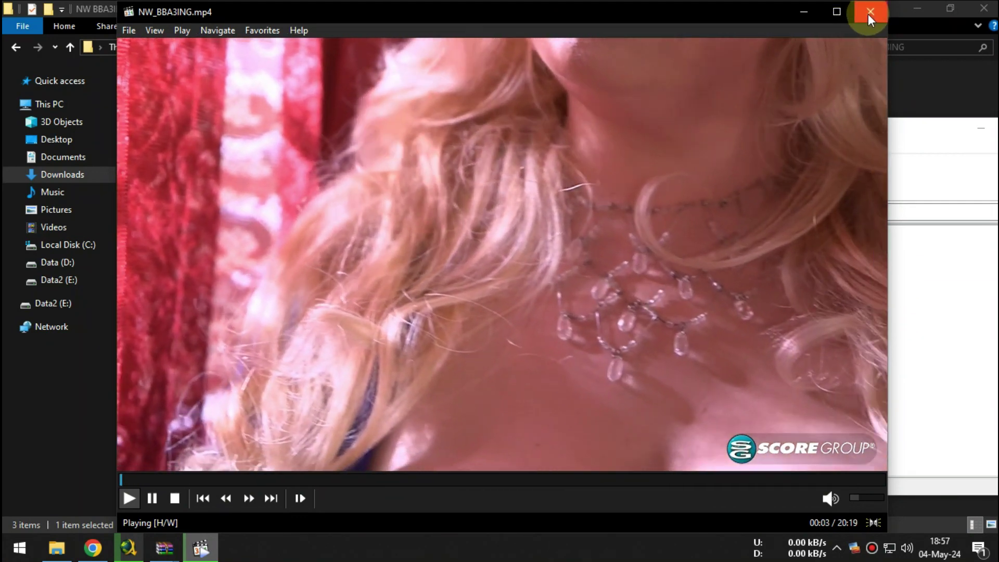
pyautogui.click(869, 12)
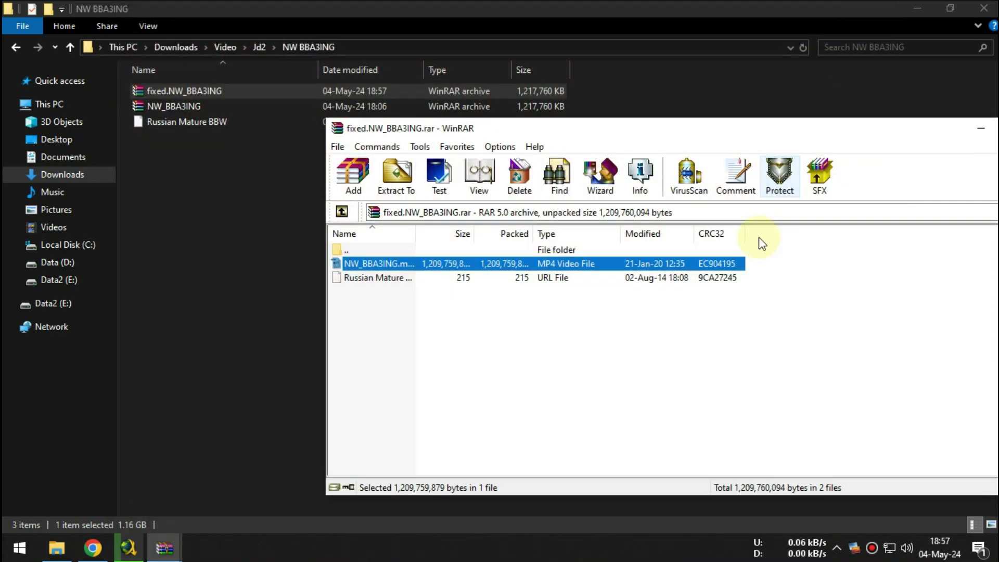